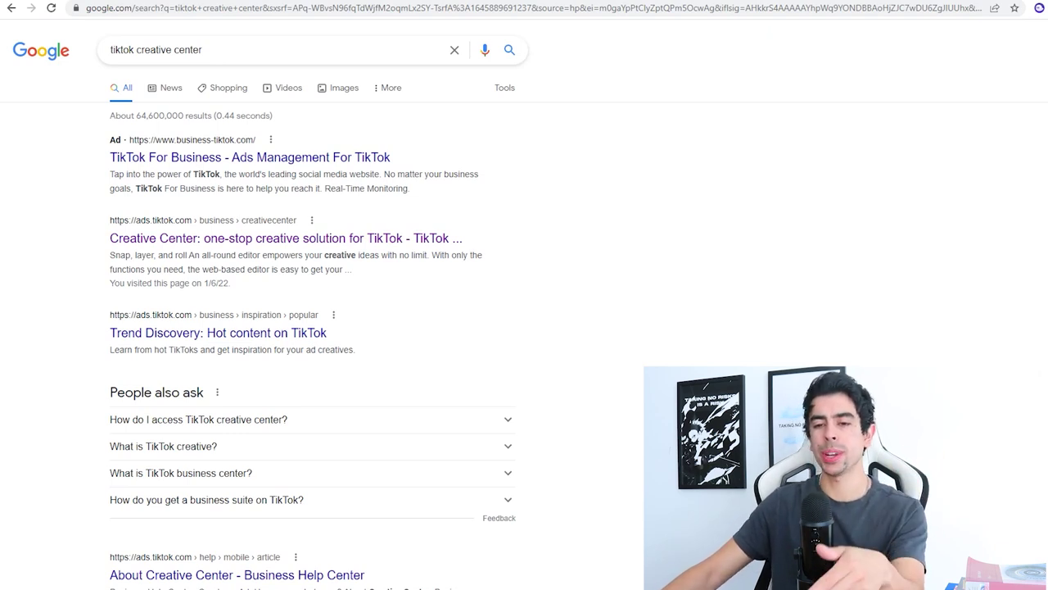
# Step: Open the 'Creative Center: one-stop creative solution for TikTok' result from Google Search
pyautogui.click(285, 238)
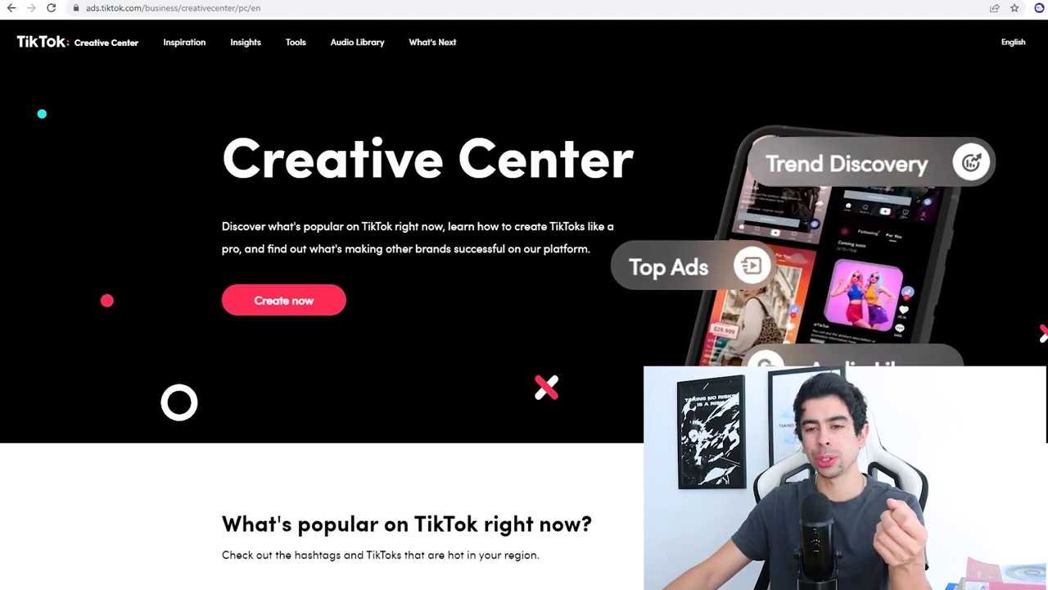
# Step: Show Top Ads filtered to the Conversions campaign objective and scroll through the results
pyautogui.moveTo(184, 42)
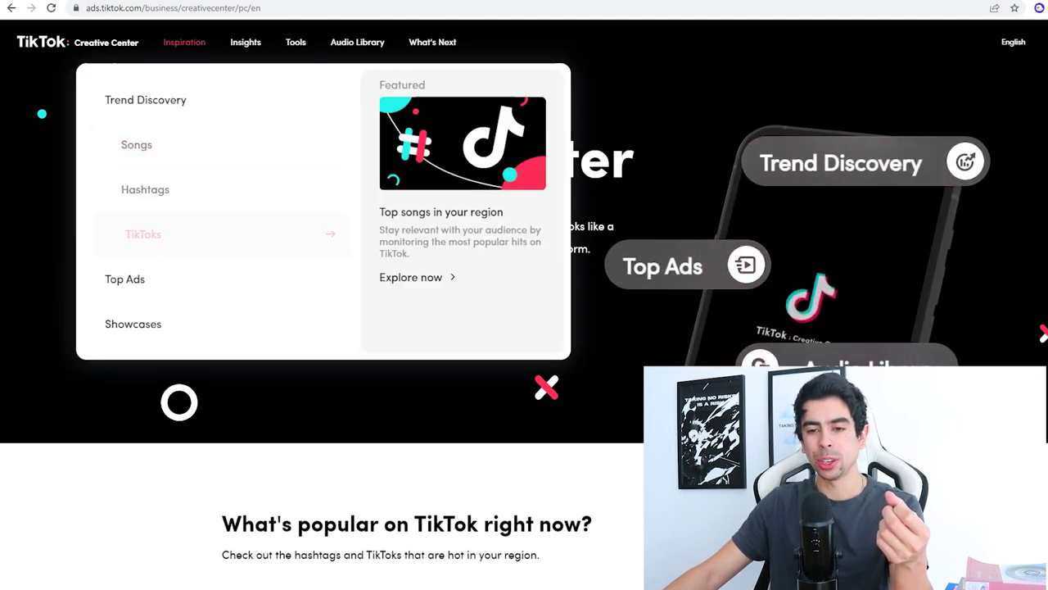
pyautogui.click(125, 279)
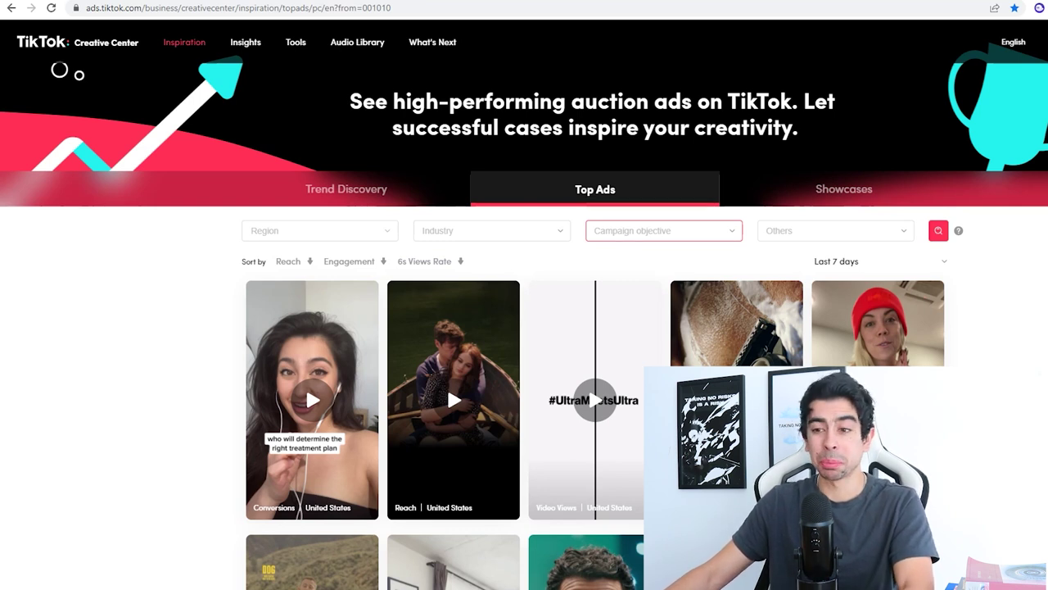
pyautogui.click(664, 230)
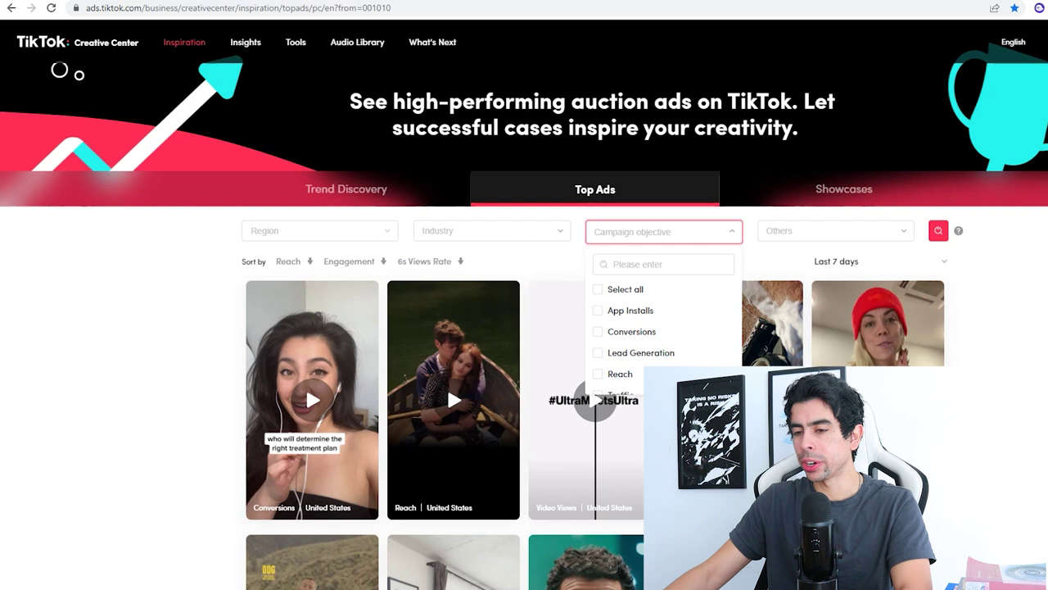
pyautogui.click(631, 331)
pyautogui.scroll(-1, 632, 331)
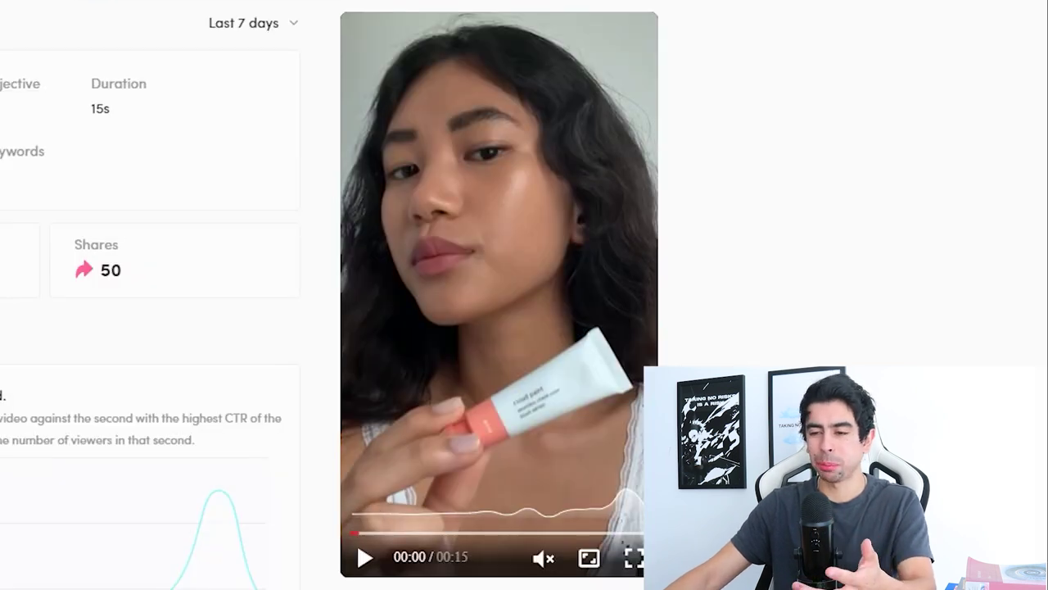
# Step: Play the 15-second blush ad video and watch it through
pyautogui.click(365, 557)
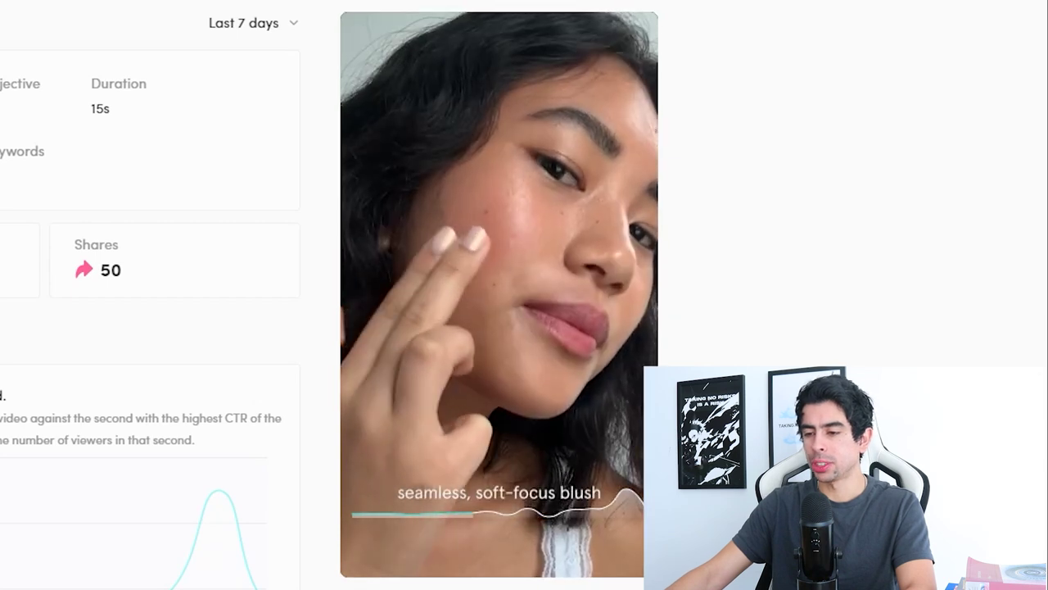
pyautogui.moveTo(501, 532)
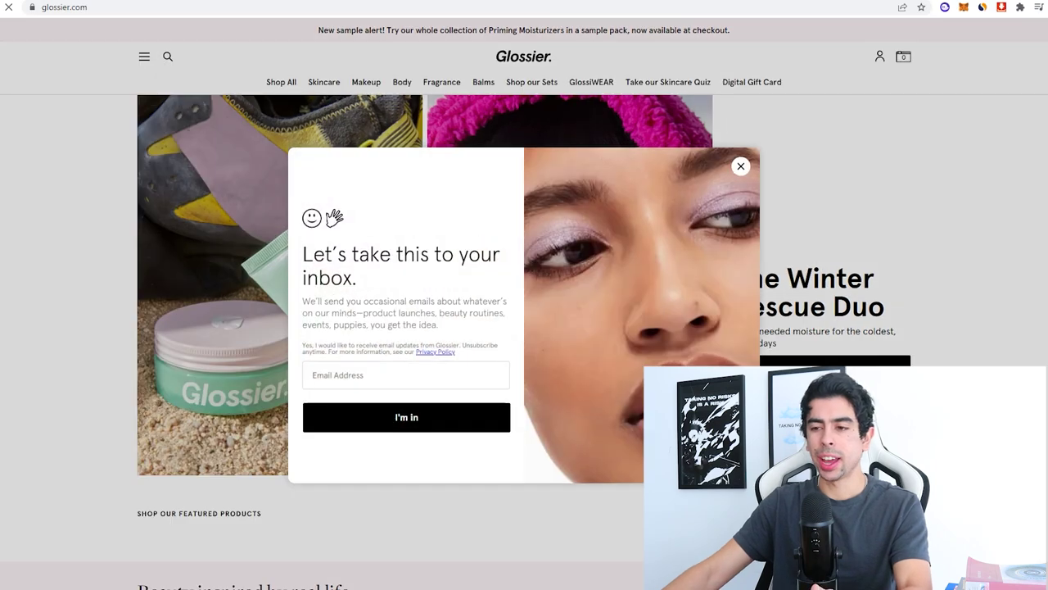
pyautogui.press('Escape')
pyautogui.scroll(-2, 524, 303)
pyautogui.scroll(-5, 524, 303)
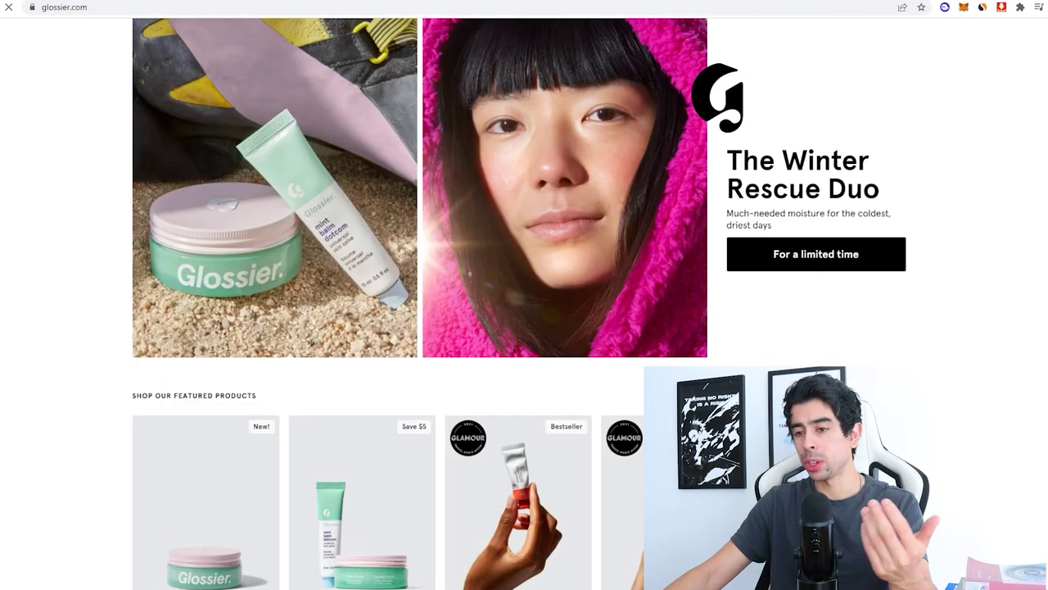
pyautogui.scroll(2, 524, 303)
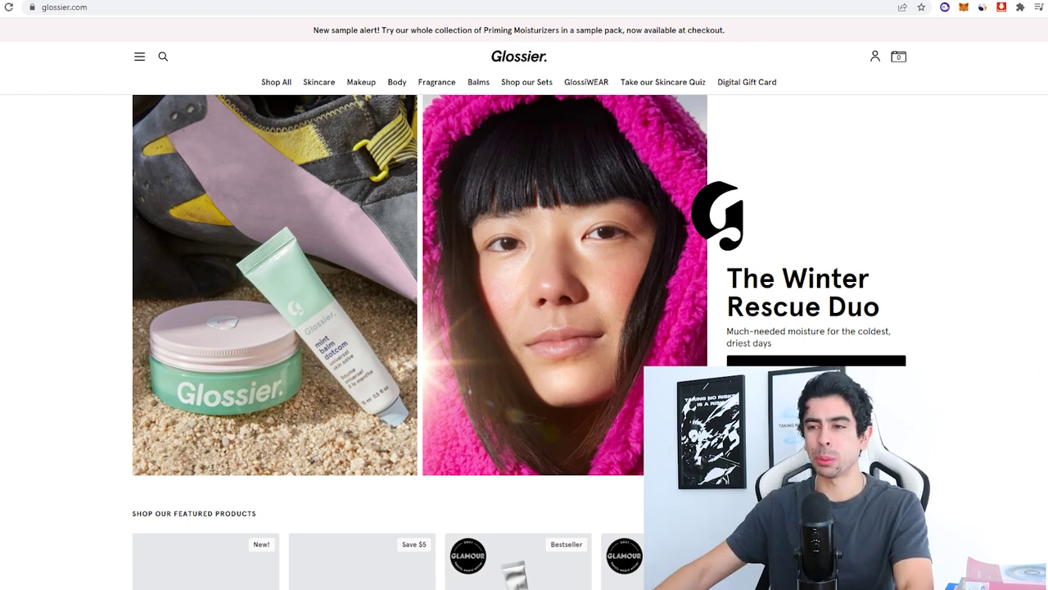
pyautogui.scroll(-4, 524, 295)
pyautogui.scroll(4, 524, 295)
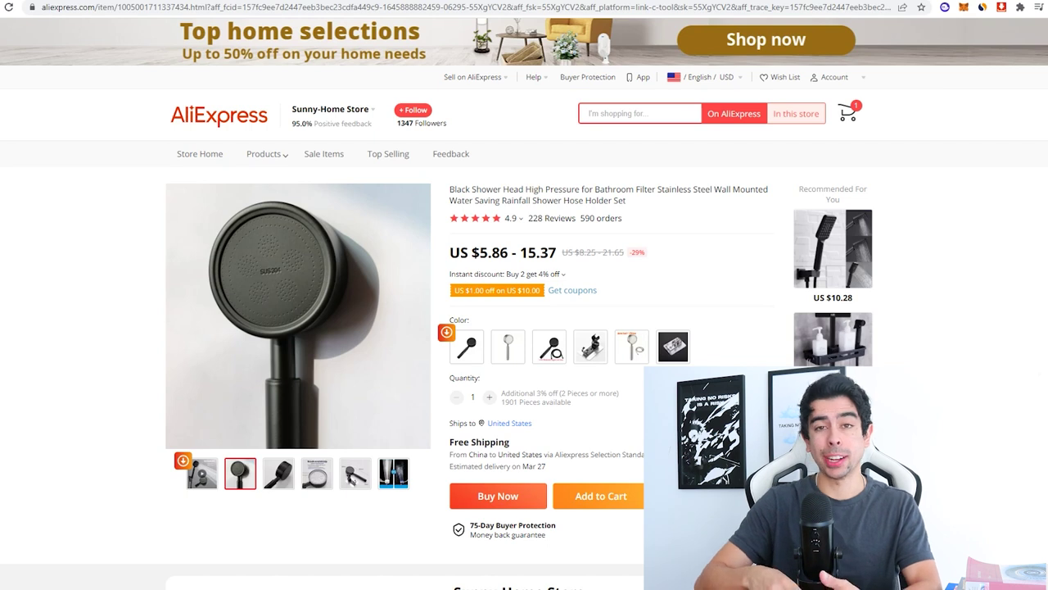
# Step: Play the shower head product video, glance at the washable-design photo, and pause at 0:13
pyautogui.click(201, 473)
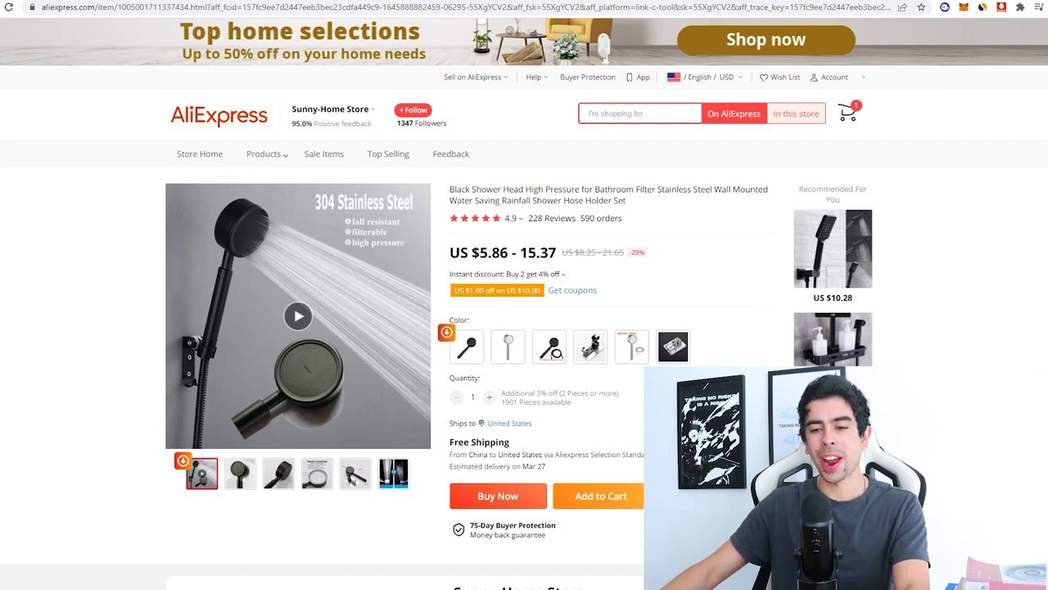
pyautogui.click(317, 473)
pyautogui.click(201, 473)
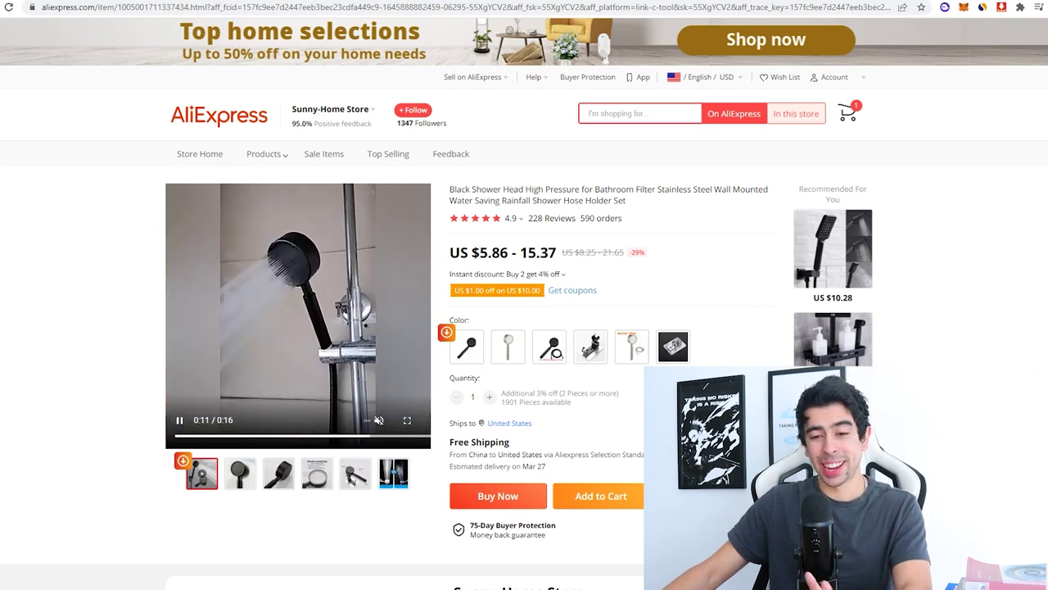
pyautogui.press('space')
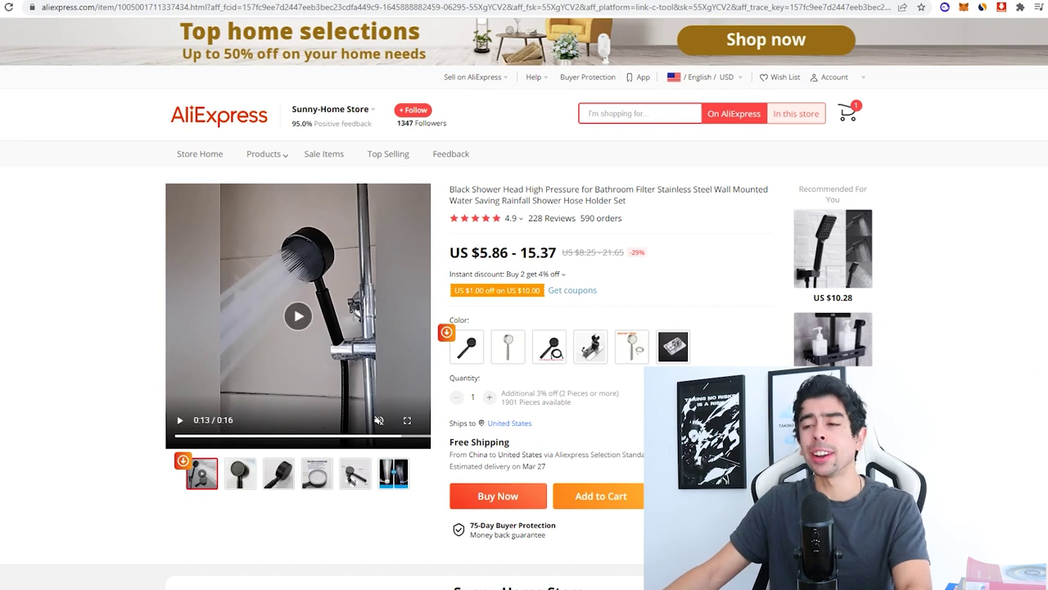
# Step: Bring up the product image downloader extension's options, then dismiss them
pyautogui.rightClick(1001, 7)
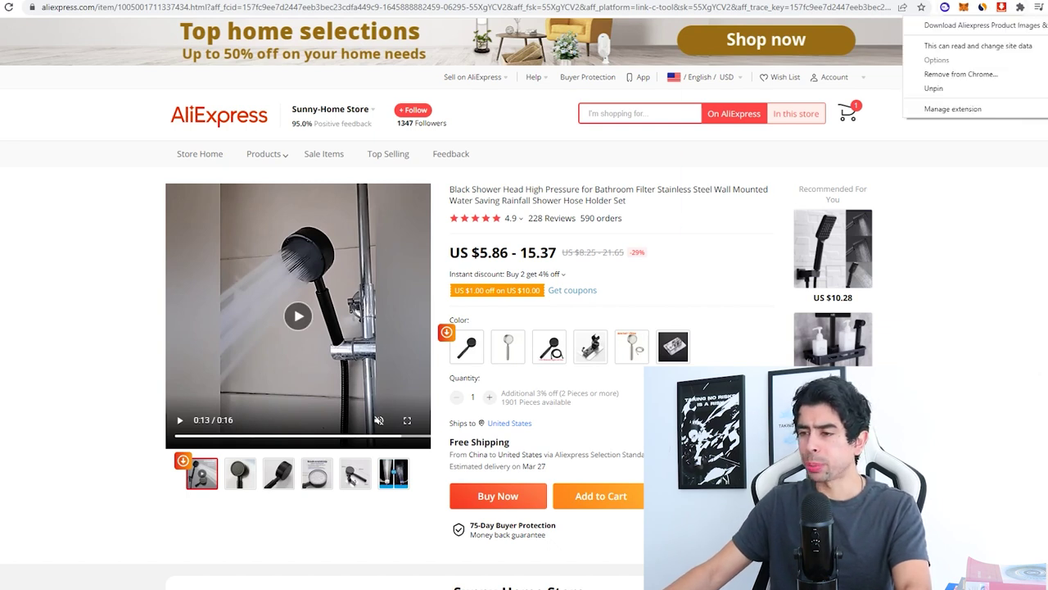
pyautogui.press('Escape')
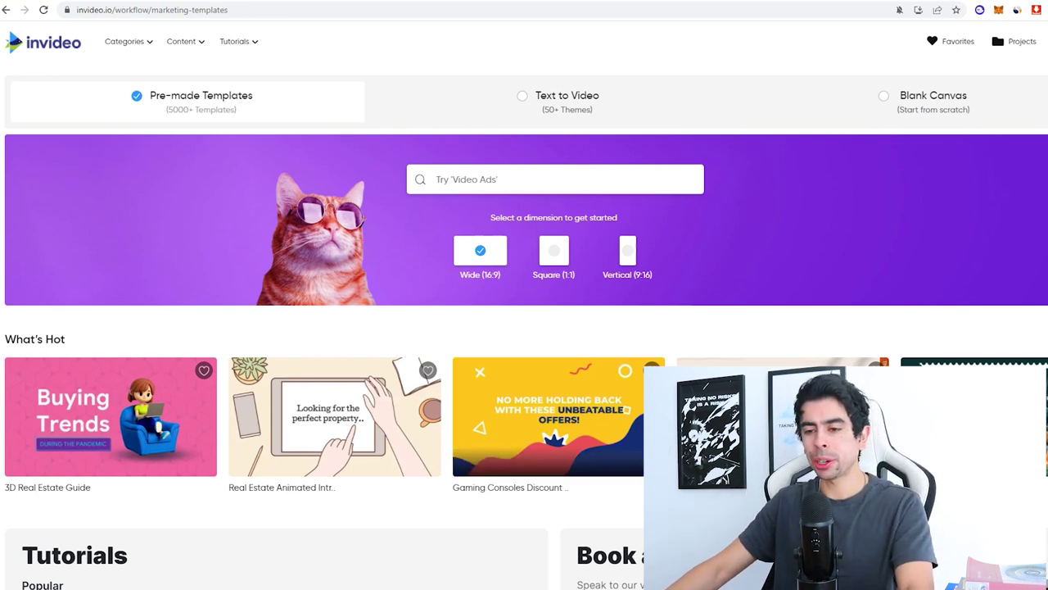
pyautogui.moveTo(548, 416)
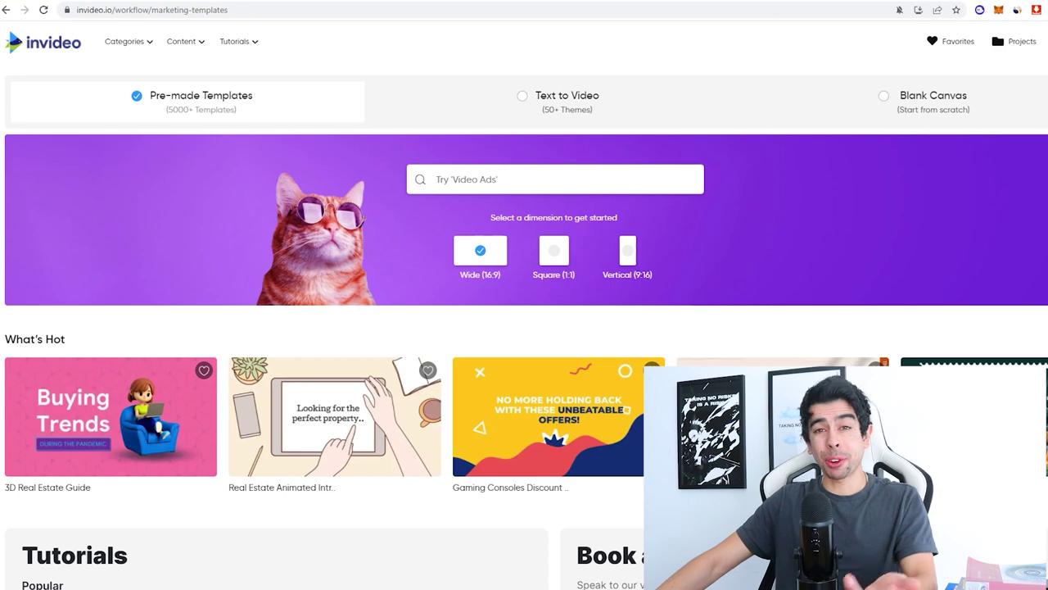
pyautogui.scroll(-5, 596, 238)
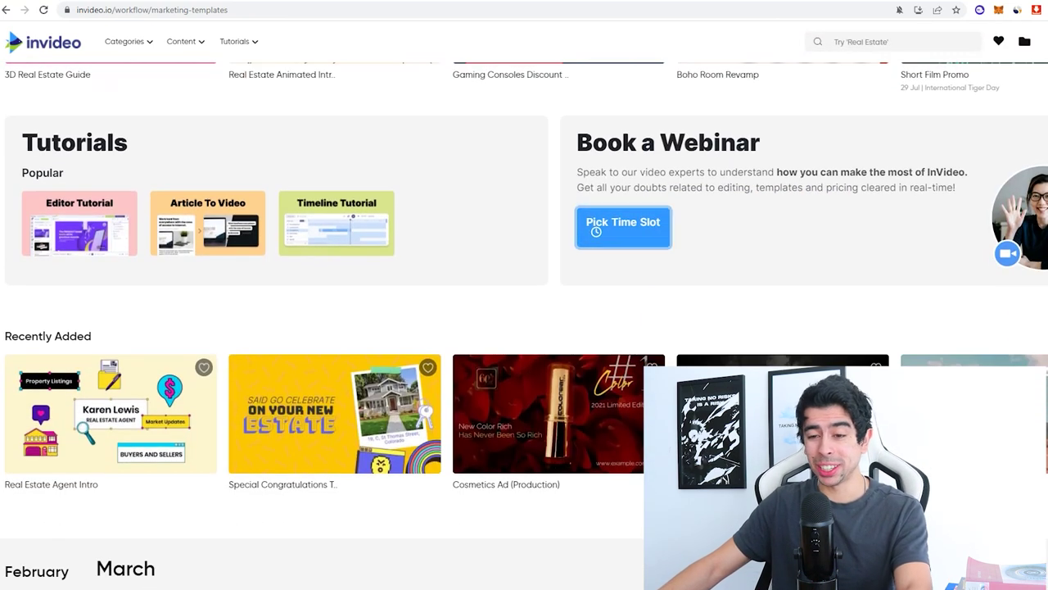
pyautogui.scroll(5, 597, 238)
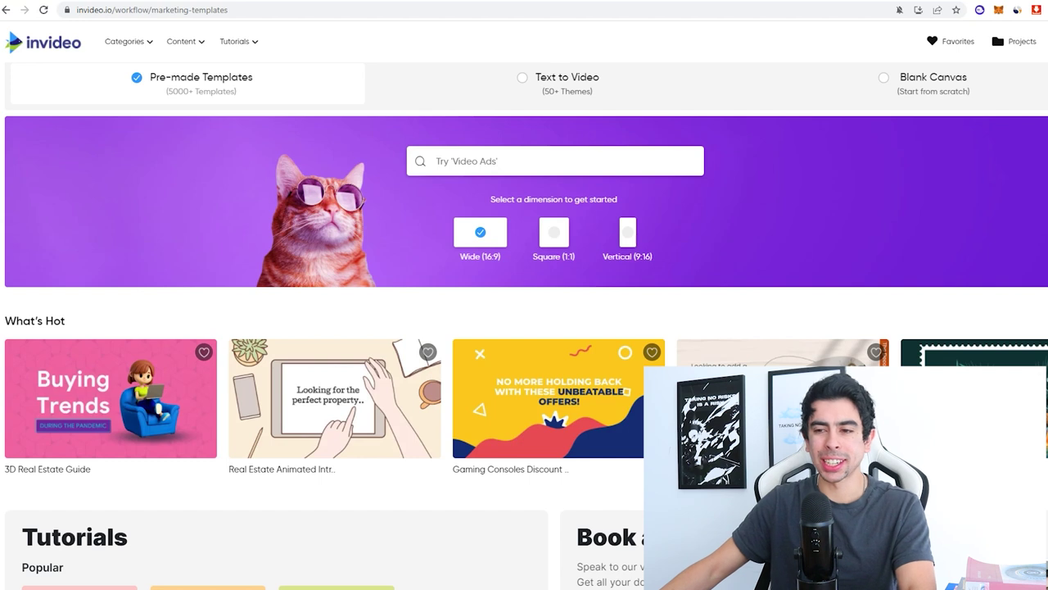
# Step: Switch the template gallery to vertical 9:16 and browse through the available templates
pyautogui.click(627, 233)
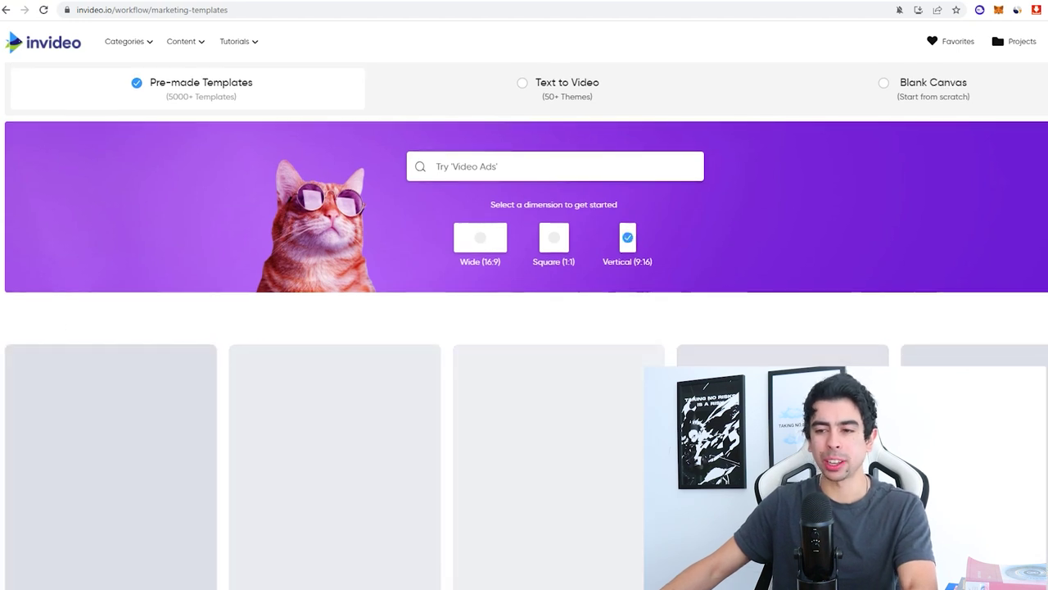
pyautogui.scroll(-2, 524, 328)
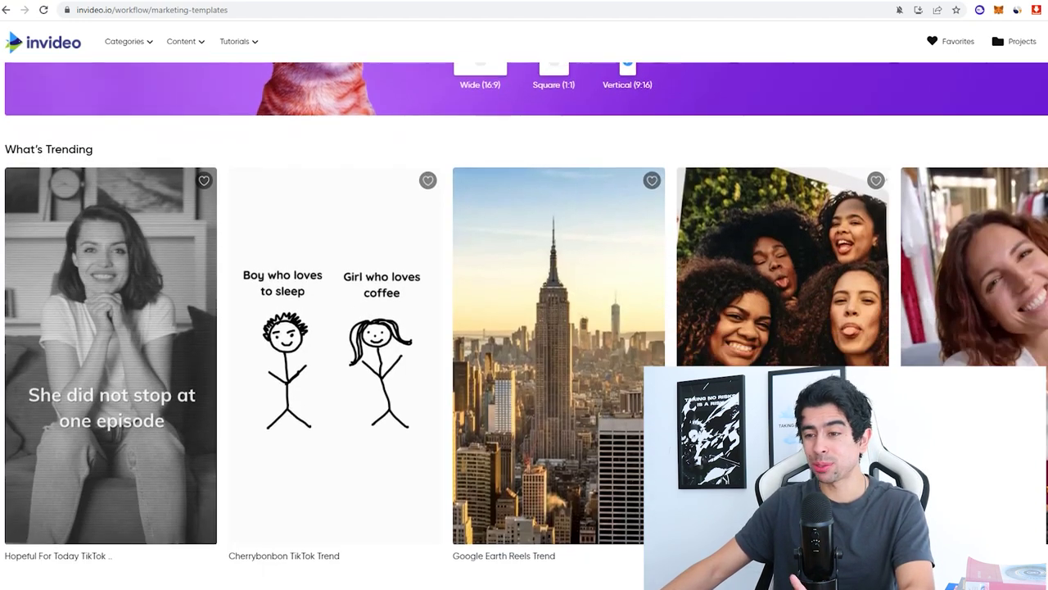
pyautogui.scroll(-1, 524, 328)
pyautogui.scroll(-5, 524, 327)
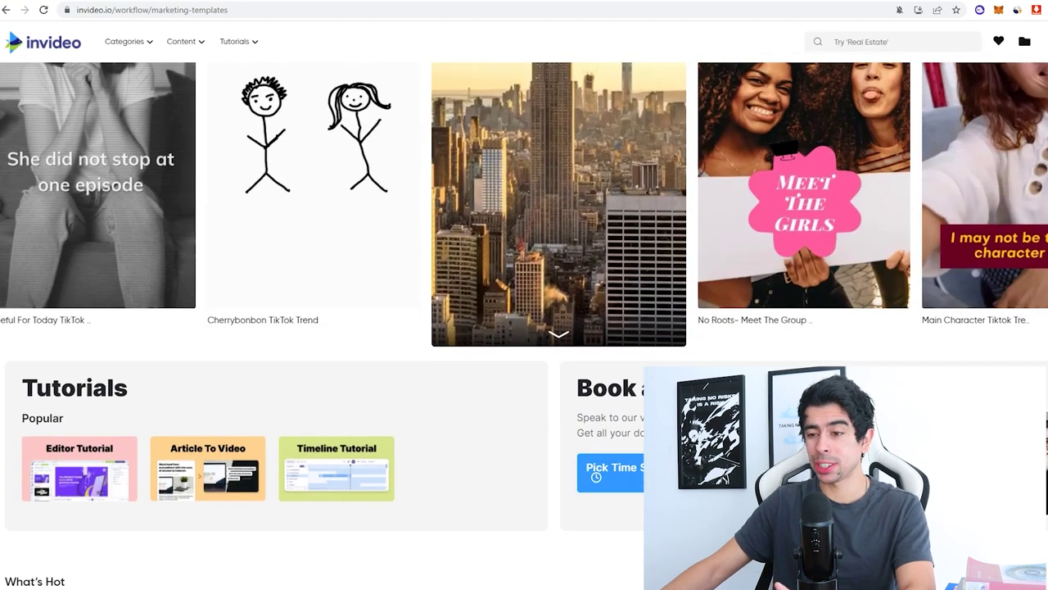
pyautogui.scroll(-5, 524, 327)
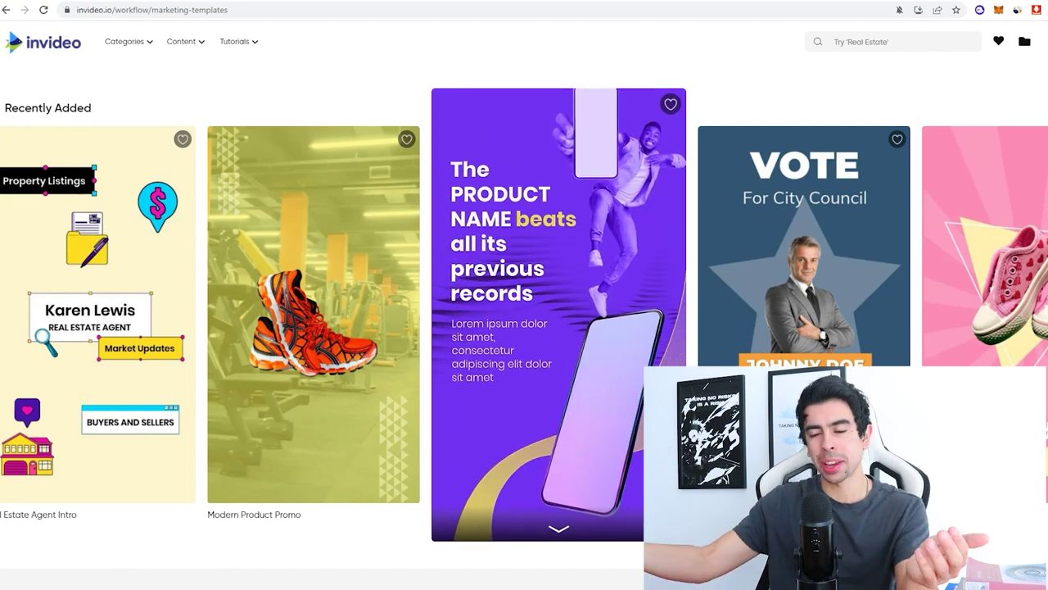
pyautogui.scroll(-1, 327, 328)
pyautogui.scroll(-10, 328, 328)
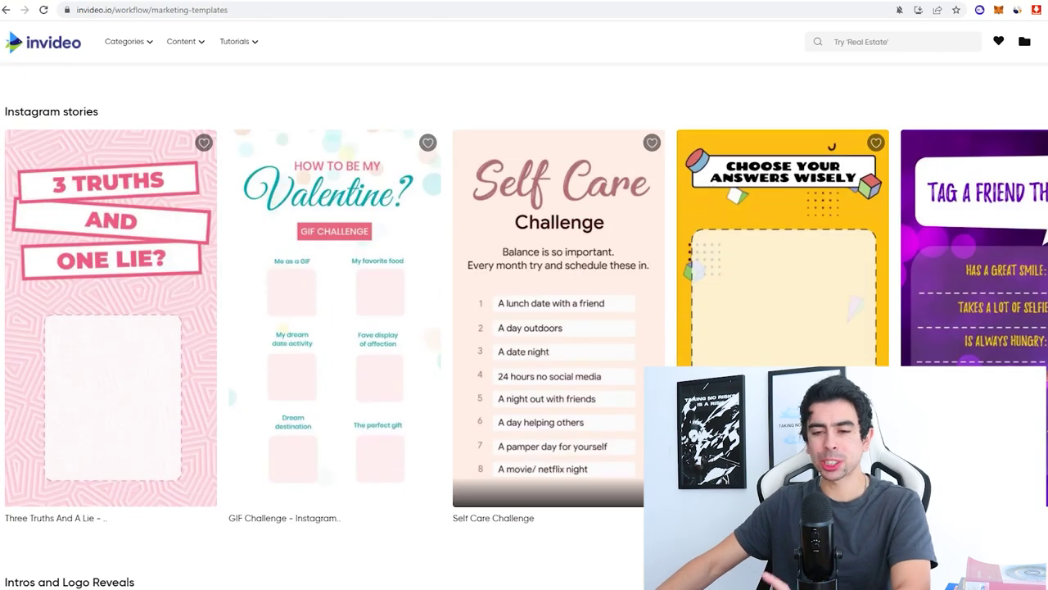
pyautogui.scroll(-6, 557, 328)
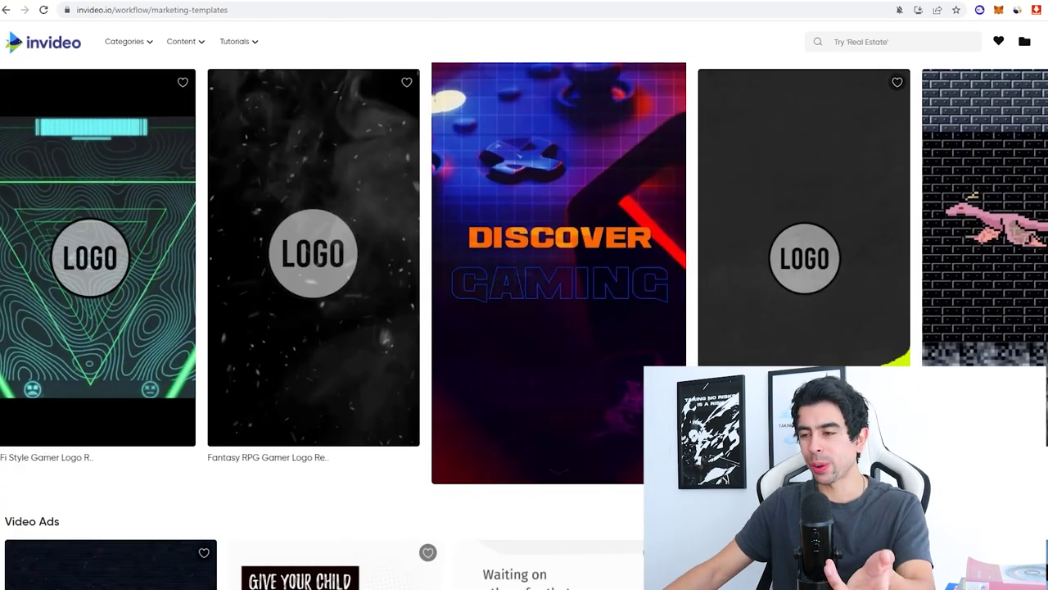
pyautogui.scroll(1, 327, 328)
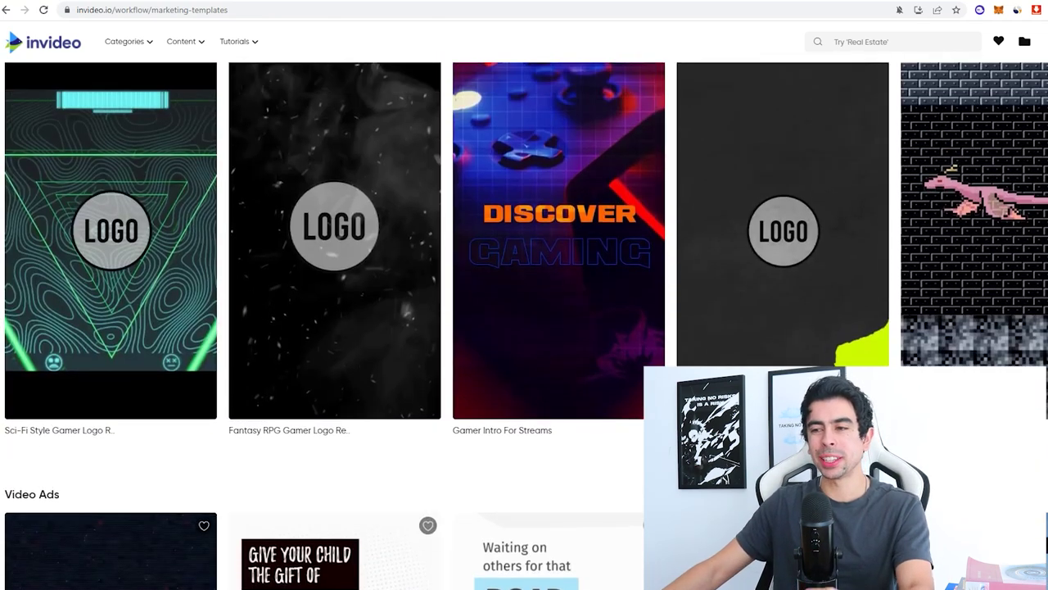
pyautogui.scroll(1, 524, 328)
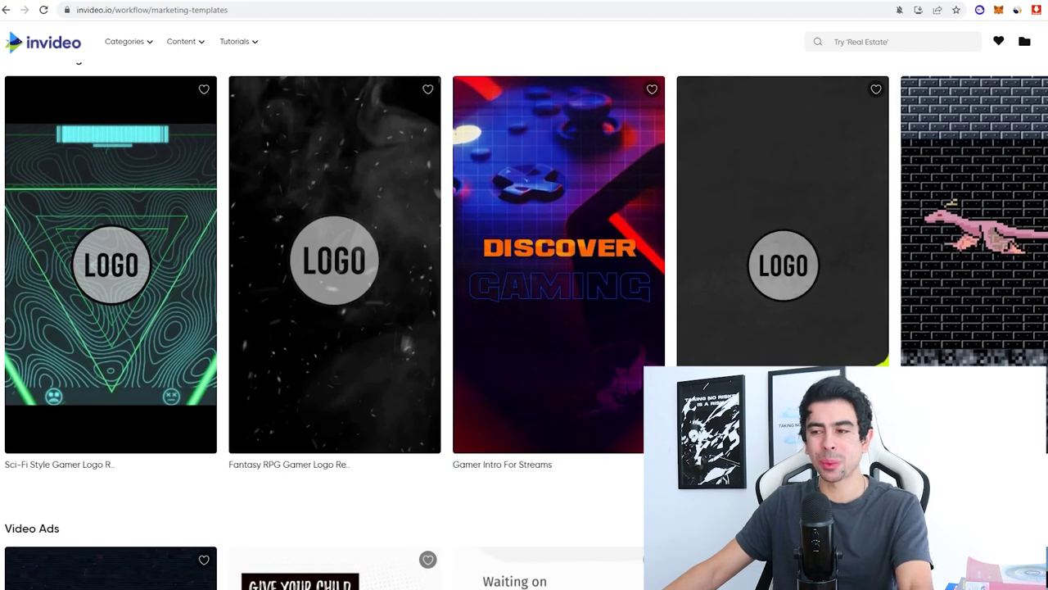
pyautogui.hscroll(1, 524, 262)
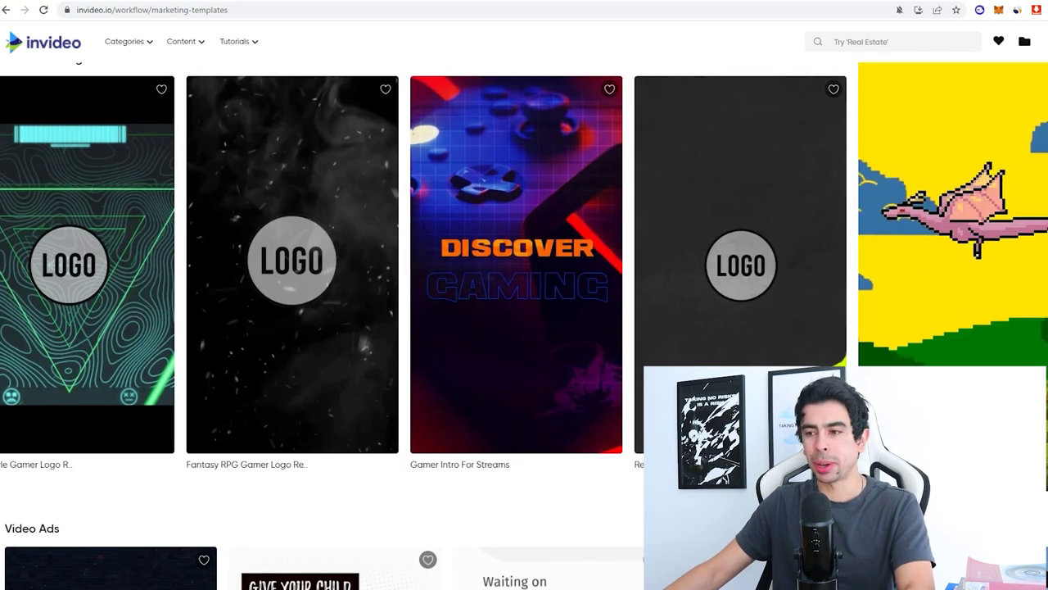
pyautogui.scroll(1, 524, 327)
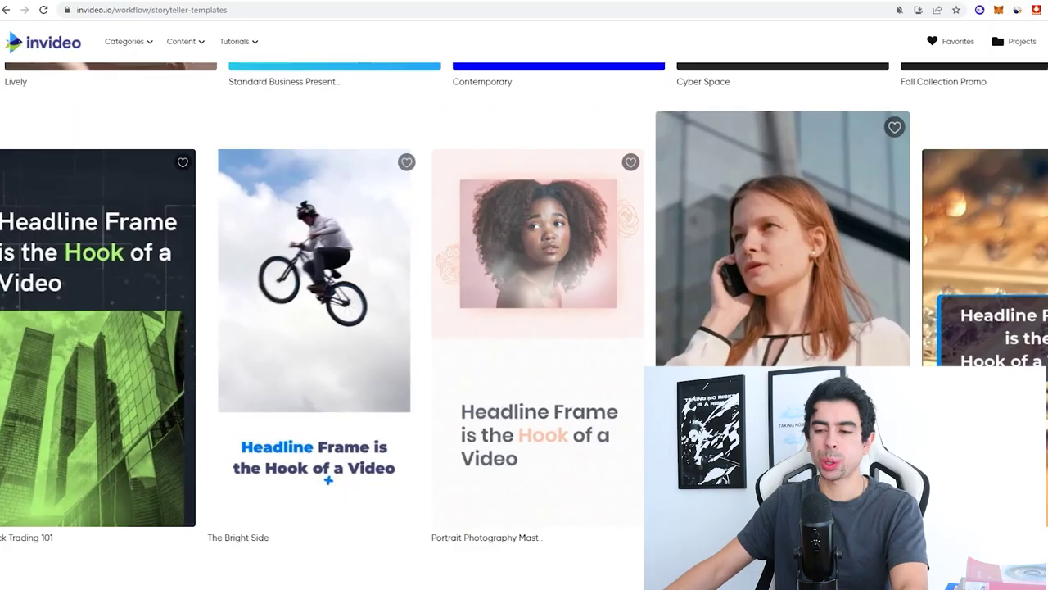
pyautogui.scroll(9, 524, 327)
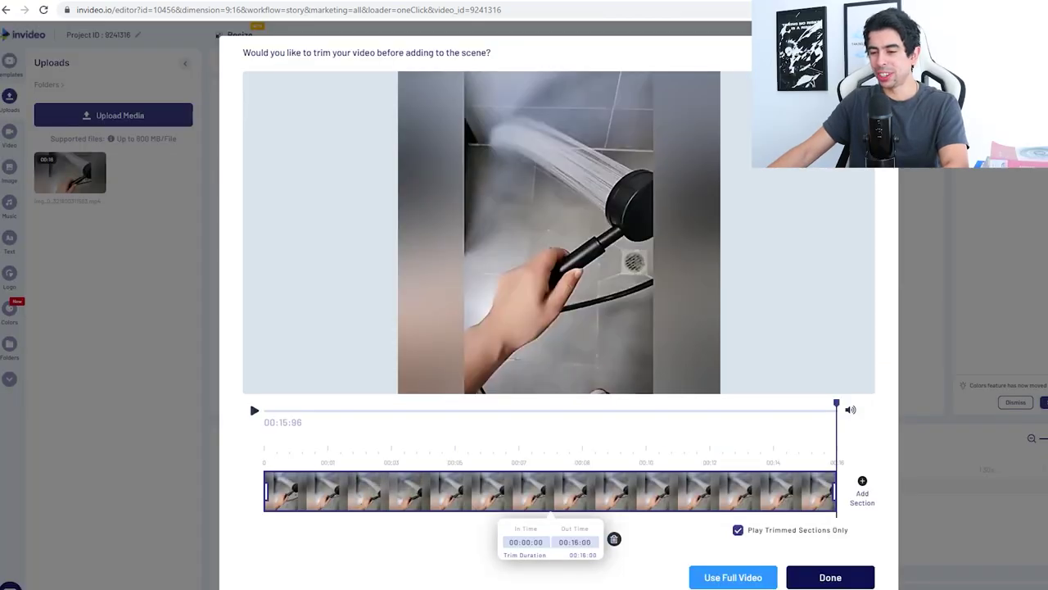
# Step: Add the full, untrimmed 16-second shower clip to Scene 01
pyautogui.press('Escape')
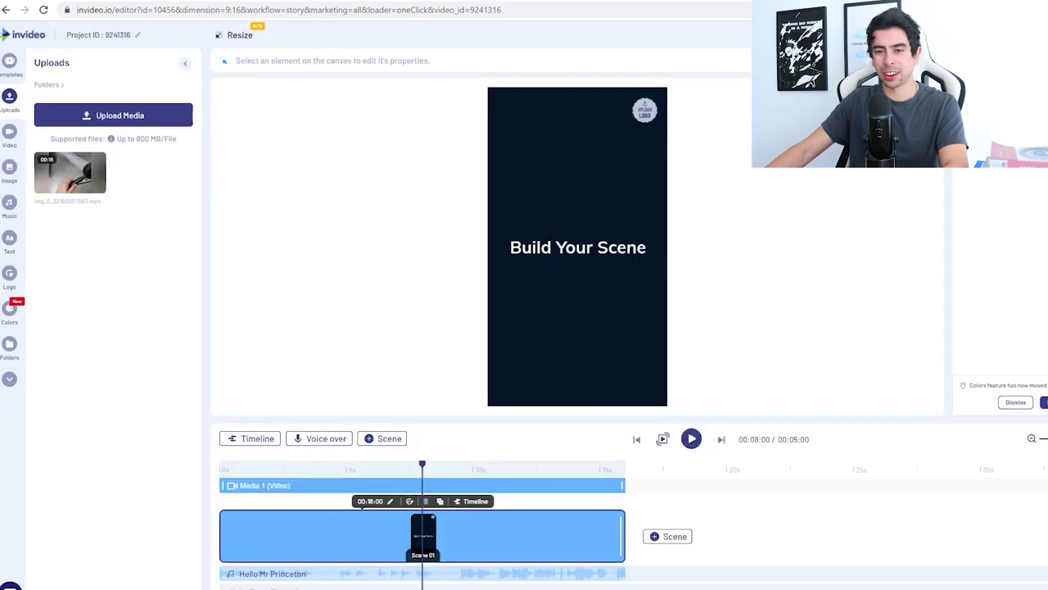
# Step: Set the shower clip's volume to 0% and preview Scene 01 playing
pyautogui.click(691, 439)
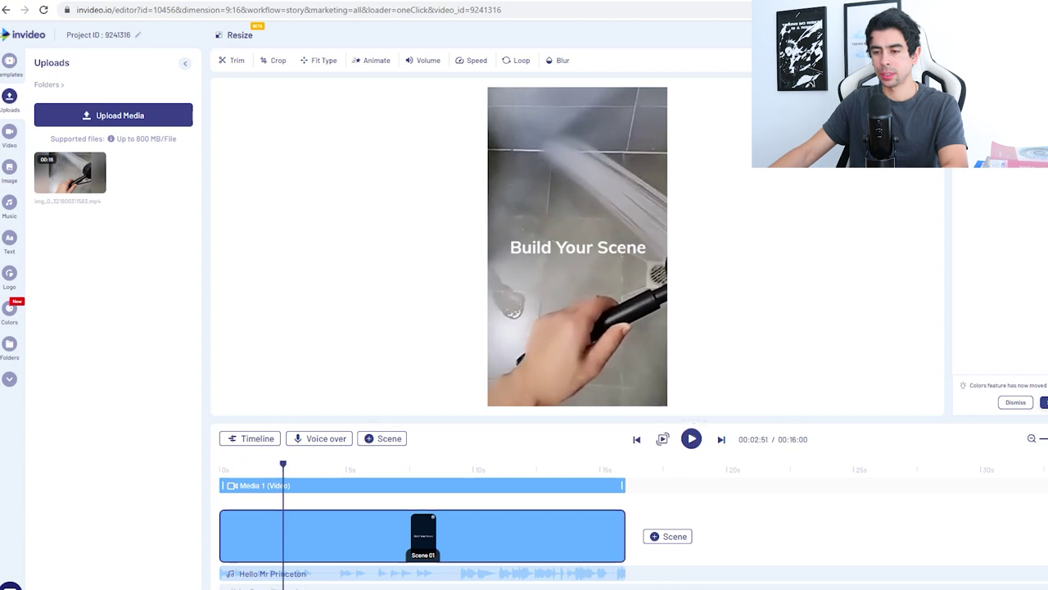
pyautogui.click(423, 60)
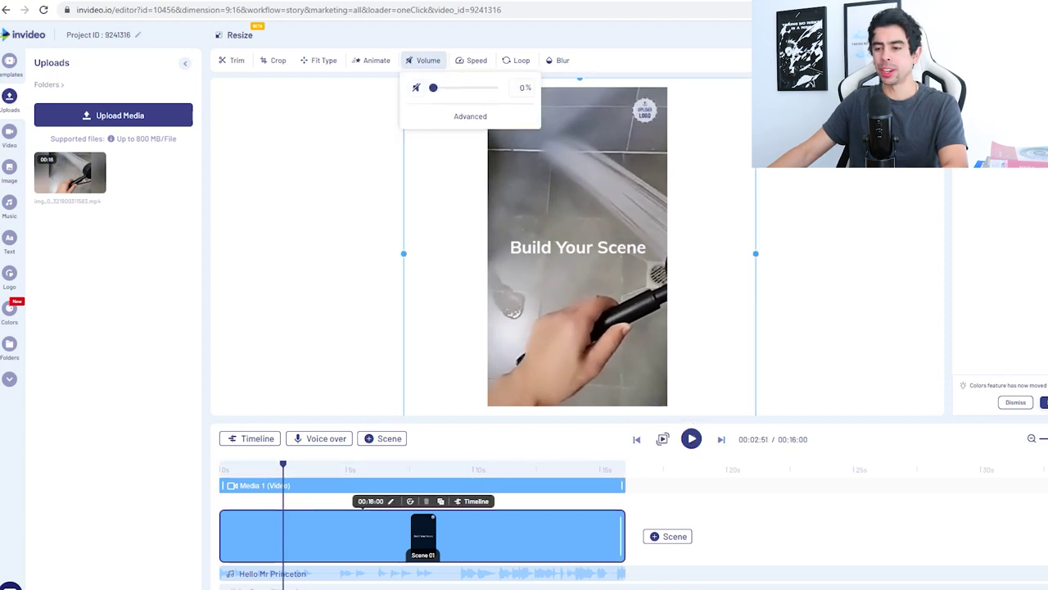
pyautogui.click(691, 439)
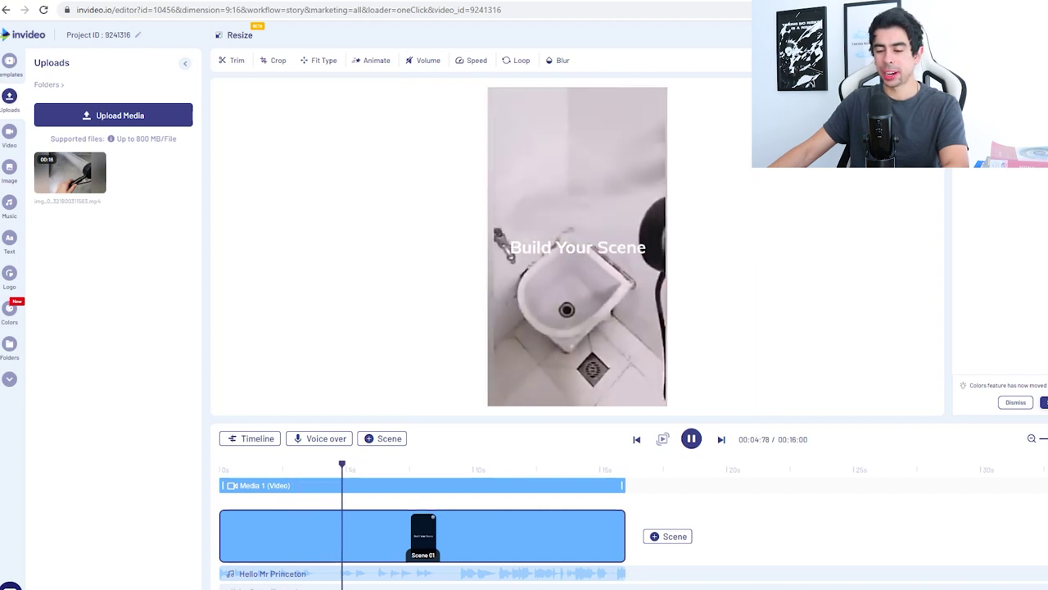
pyautogui.press('space')
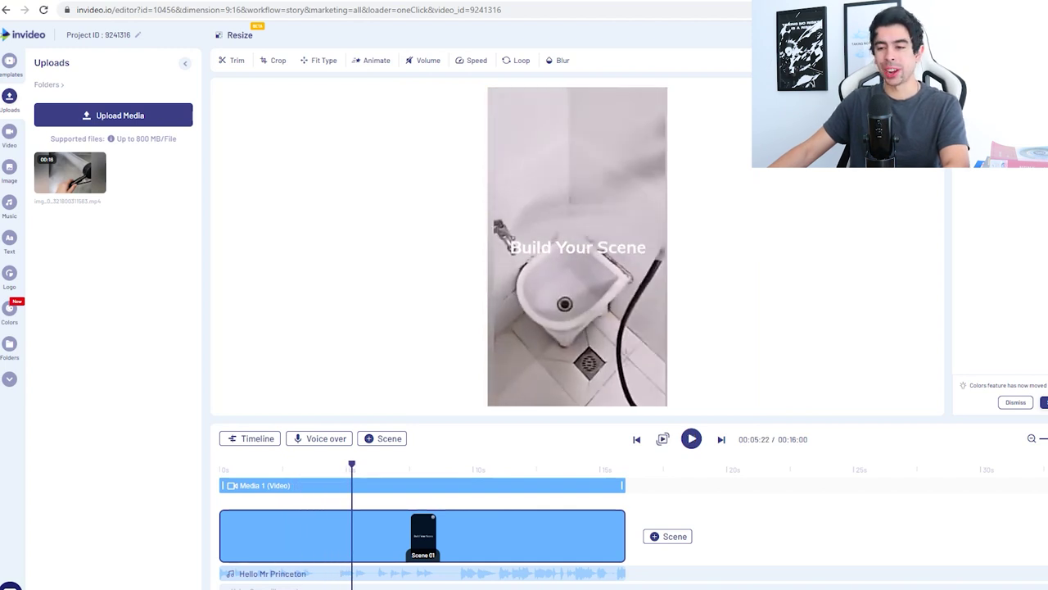
pyautogui.press('space')
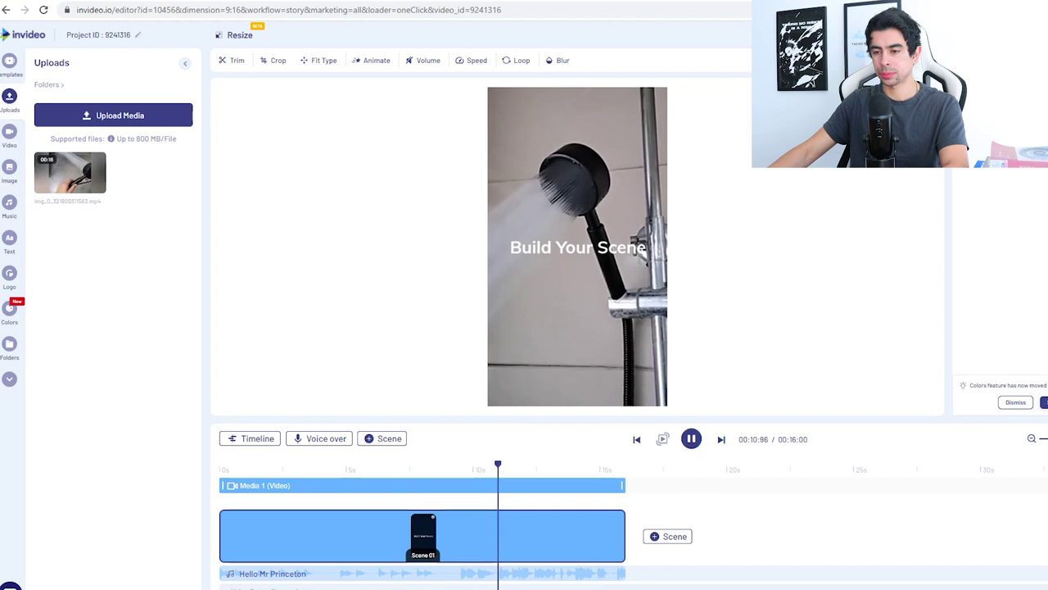
# Step: Move the playhead back near the start of Scene 01 and replay it
pyautogui.press('space')
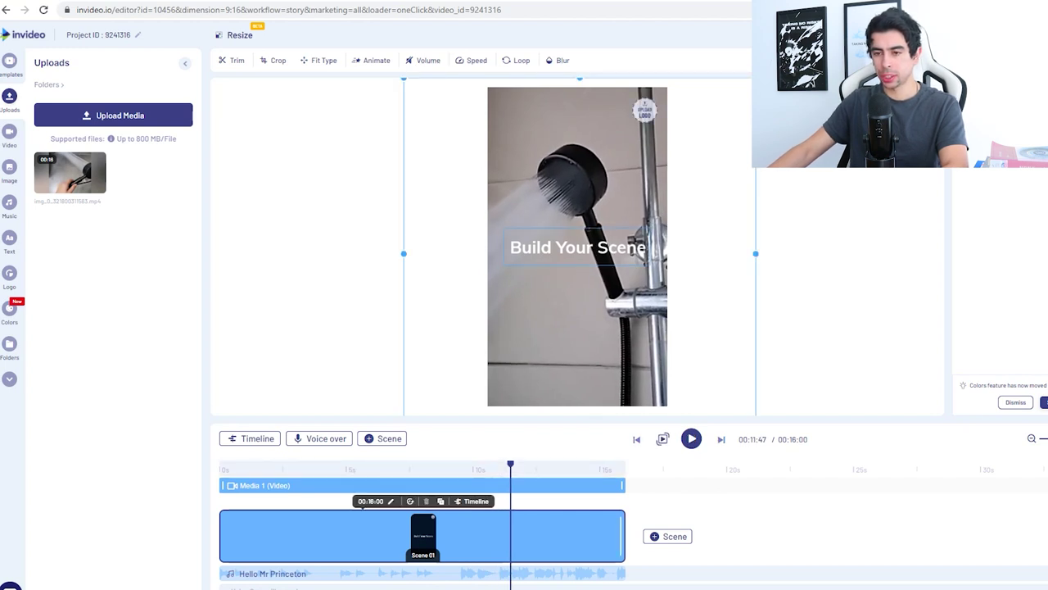
pyautogui.click(263, 469)
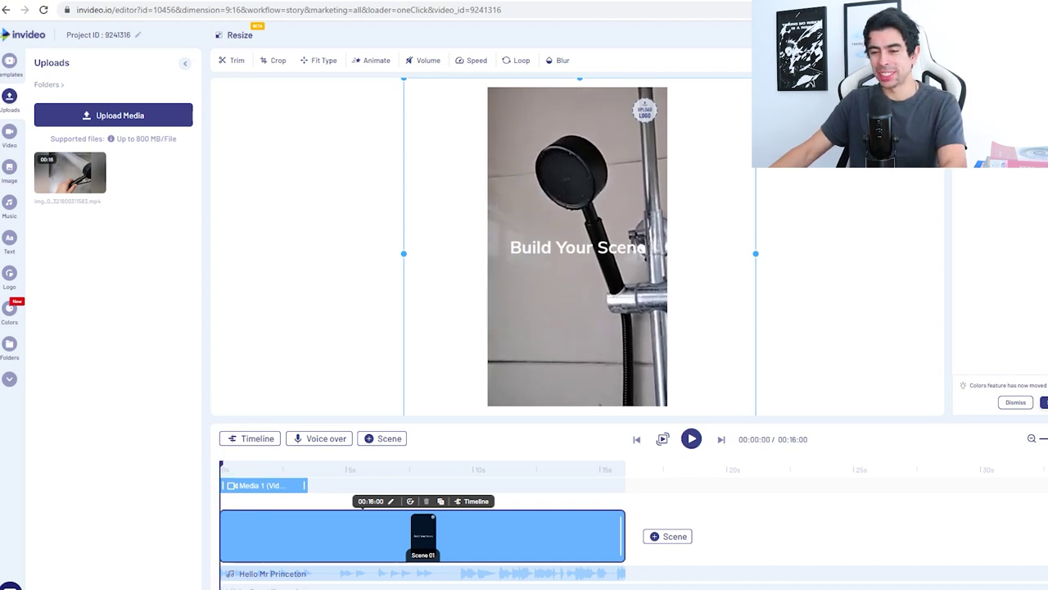
pyautogui.click(691, 439)
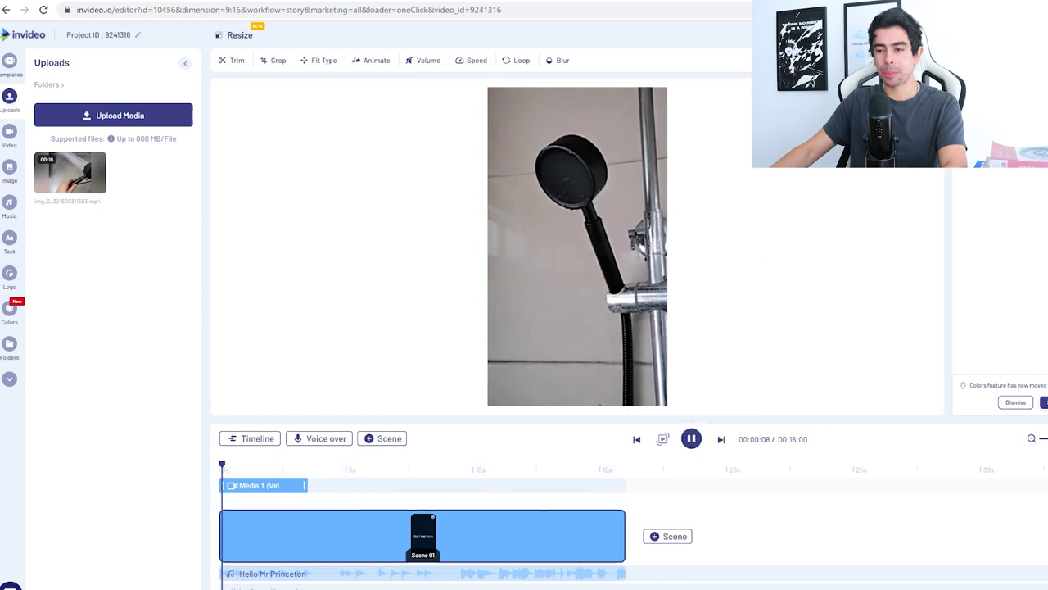
# Step: Shift the title layer to appear about 0.98 s earlier and preview the new timing
pyautogui.press('space')
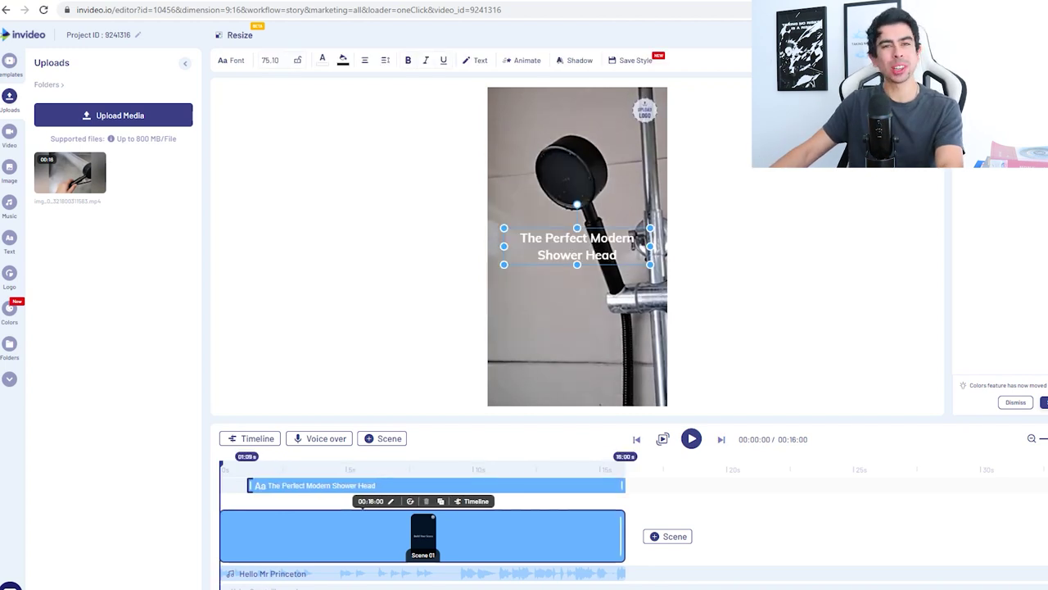
pyautogui.moveTo(245, 485); pyautogui.dragTo(242, 485)
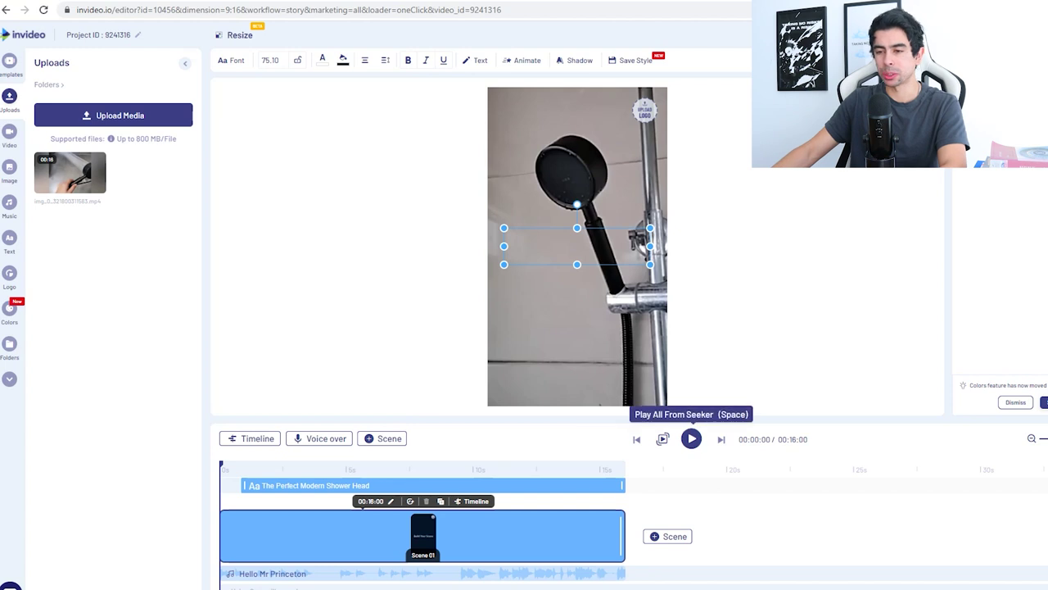
pyautogui.click(692, 439)
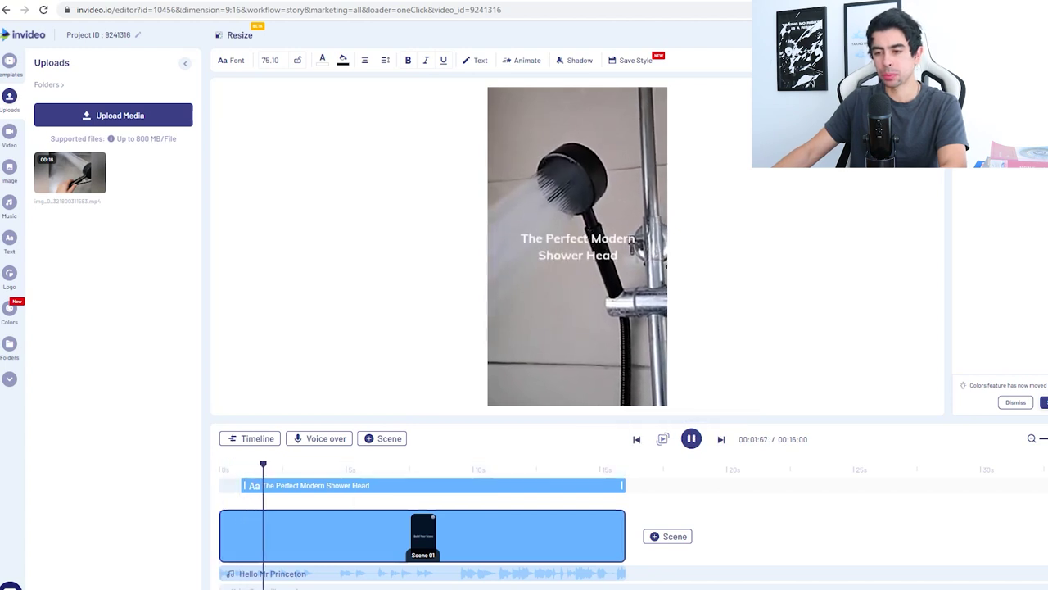
pyautogui.press('space')
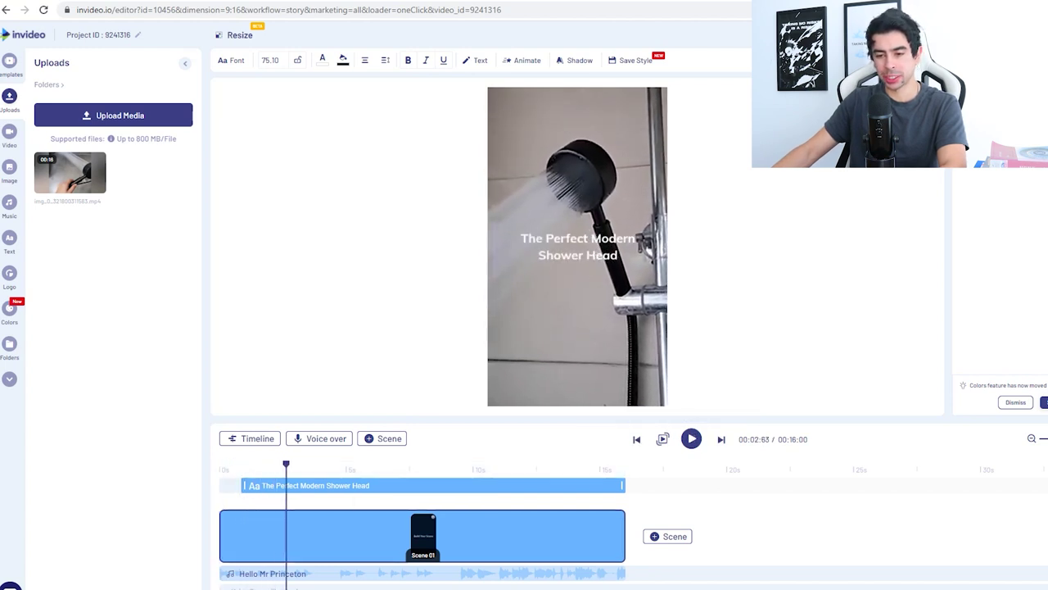
pyautogui.click(577, 245)
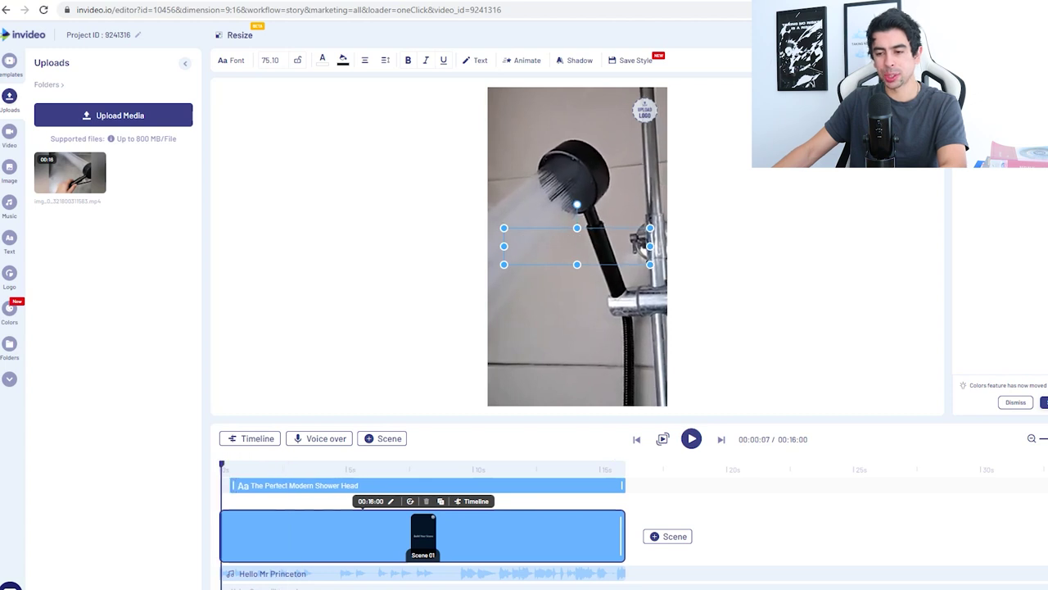
pyautogui.press('space')
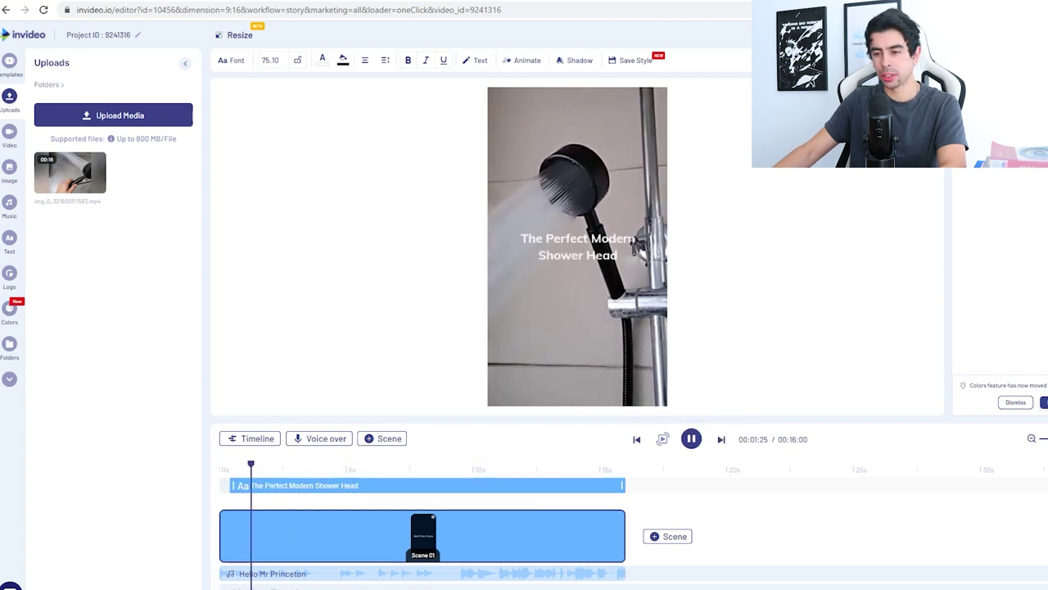
pyautogui.press('space')
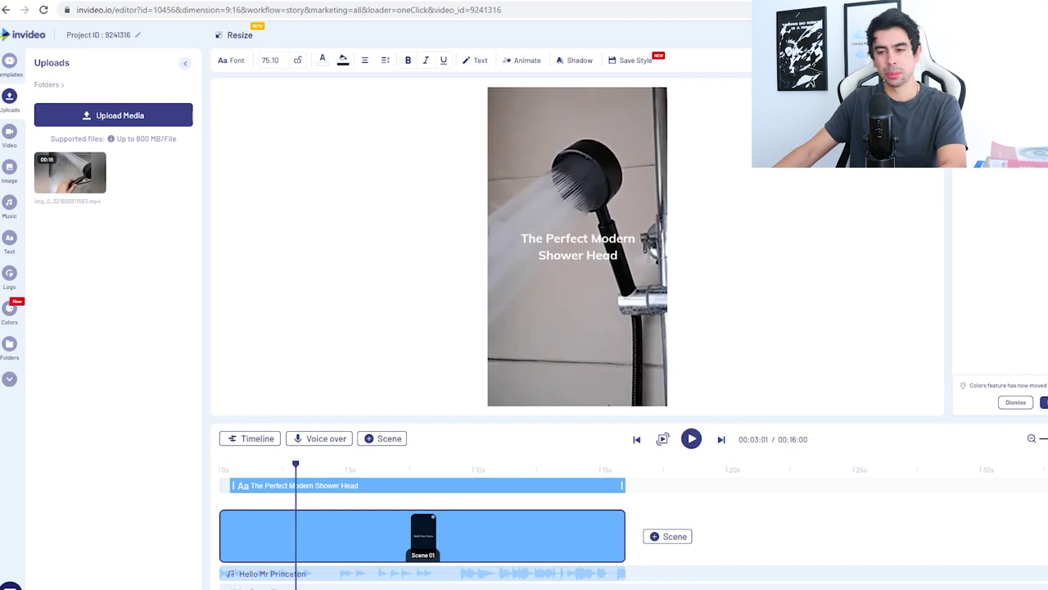
pyautogui.press('space')
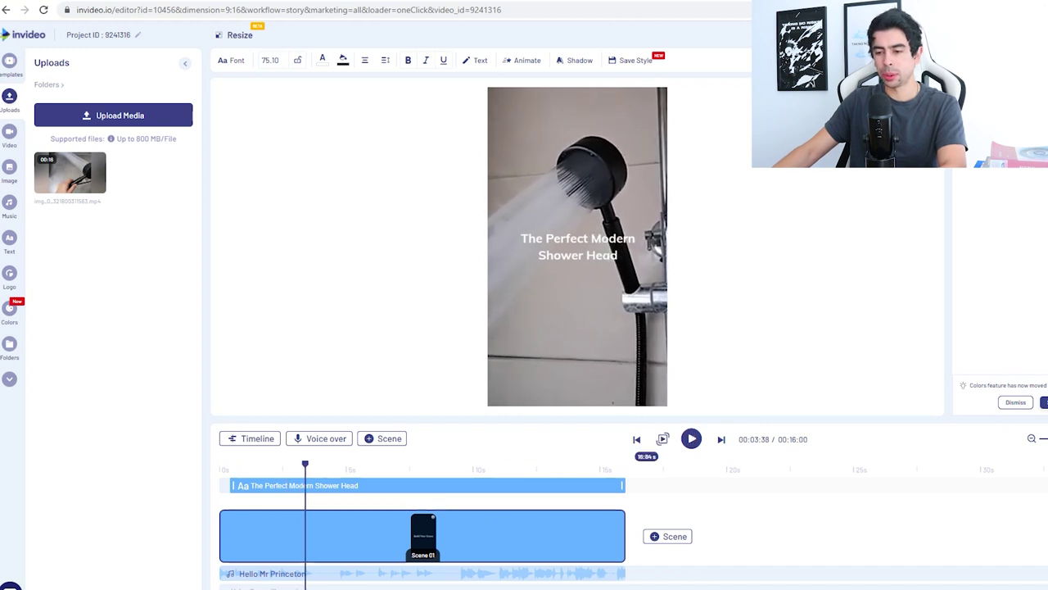
# Step: Trim the end of the Media 2 shower clip to 03:54 s, so the scene runs 11:60
pyautogui.click(578, 245)
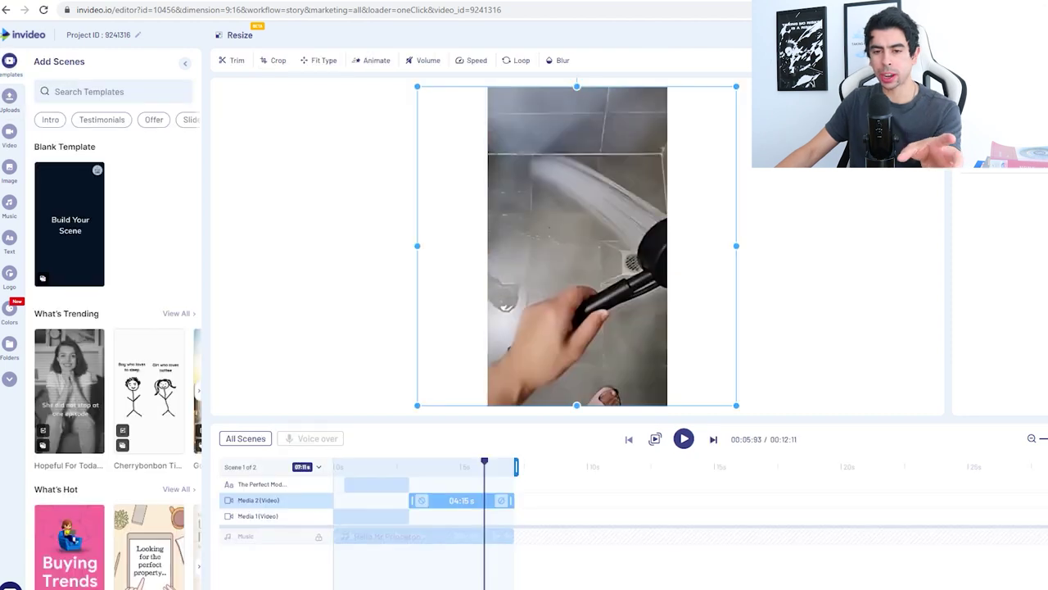
pyautogui.scroll(-5, 150, 212)
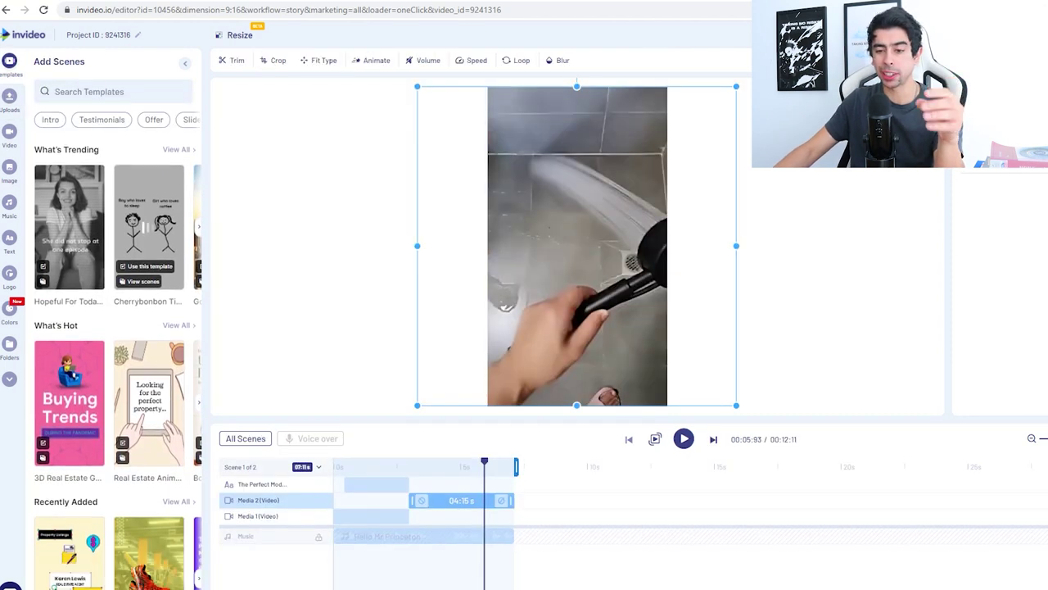
pyautogui.scroll(-3, 145, 330)
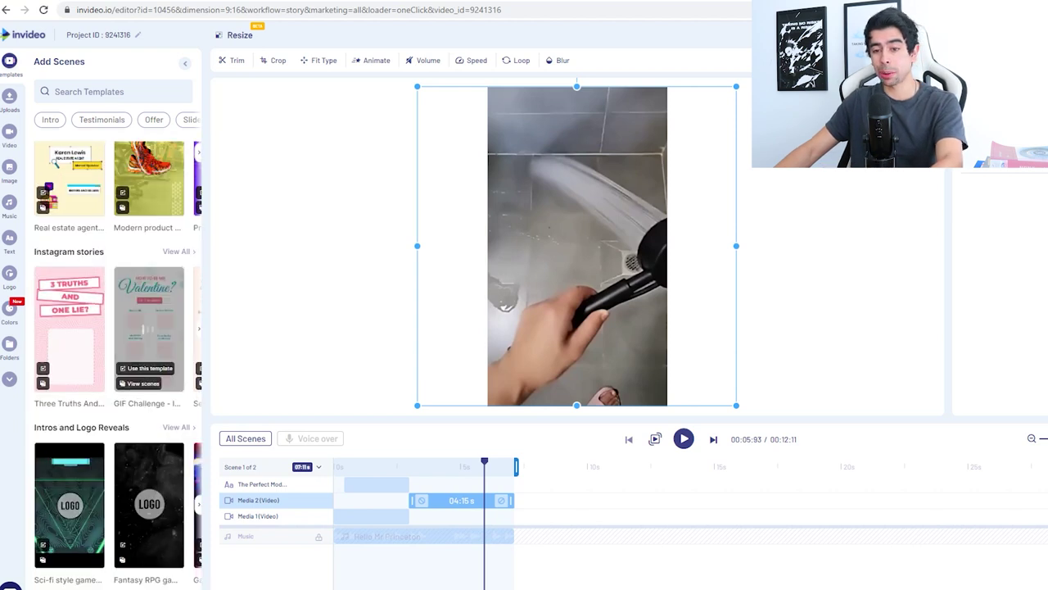
pyautogui.scroll(8, 146, 329)
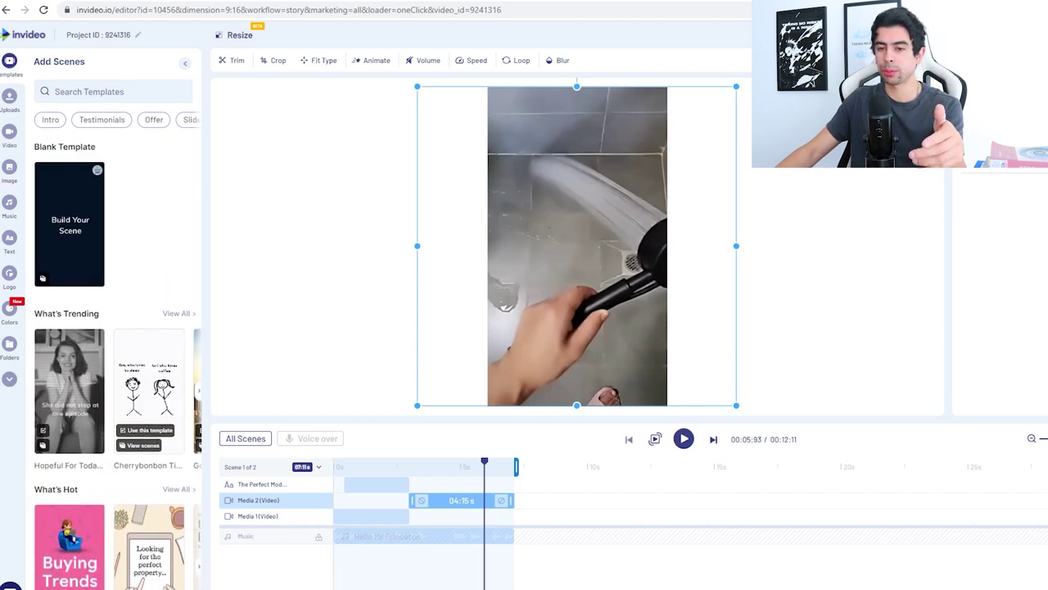
pyautogui.click(9, 98)
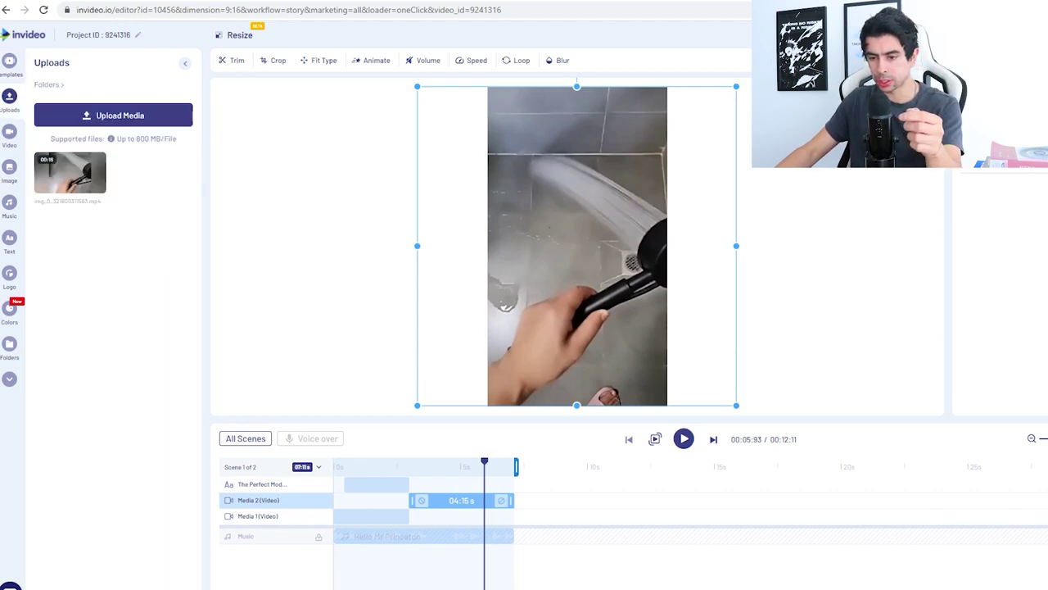
pyautogui.click(655, 439)
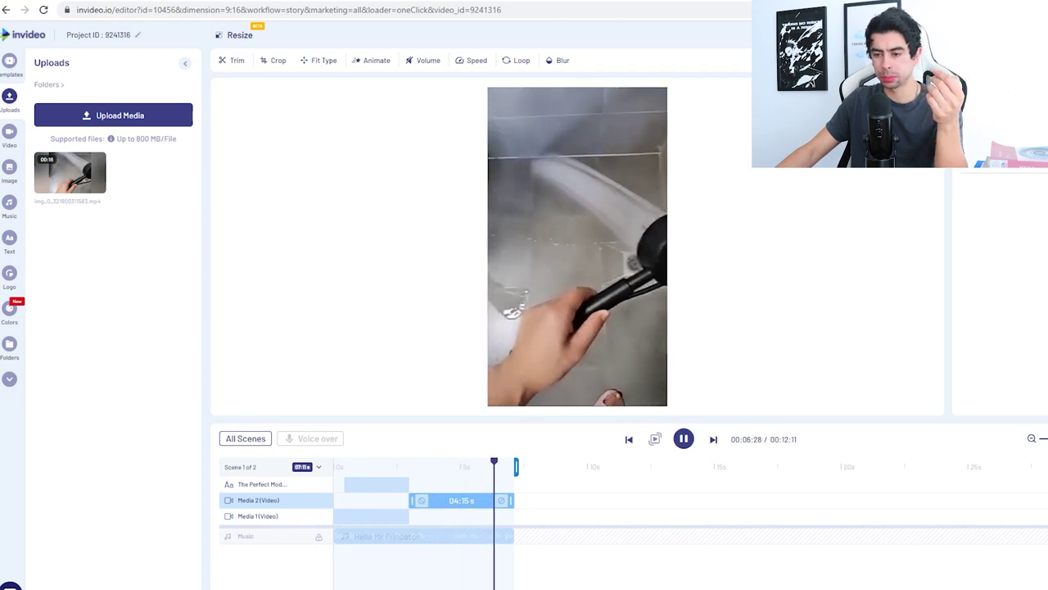
pyautogui.moveTo(513, 499); pyautogui.dragTo(500, 499)
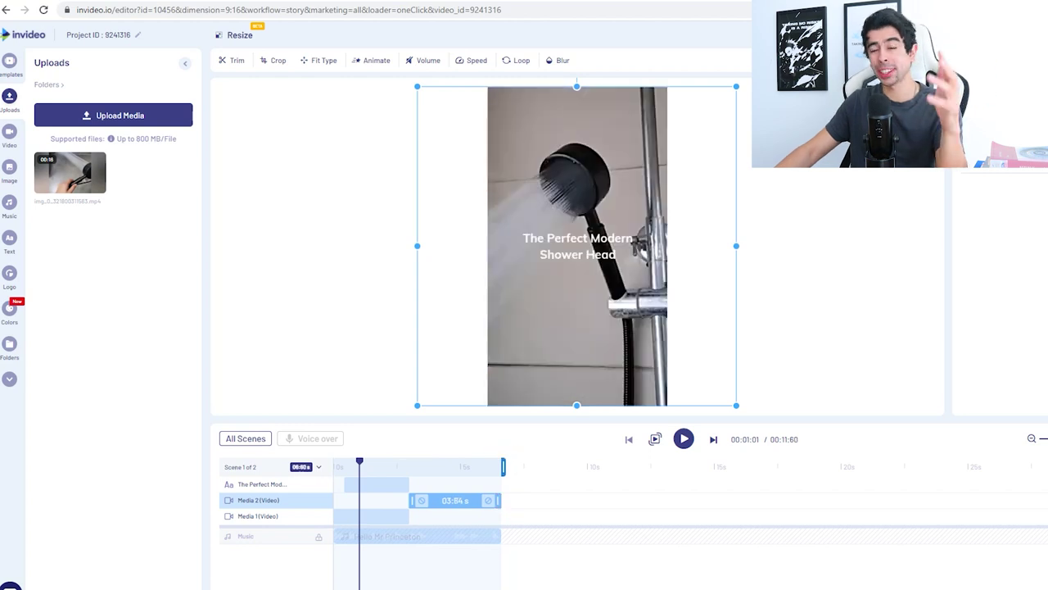
# Step: Align the water-pressure caption's start with Media 2 and replay the scene to check timing
pyautogui.click(420, 466)
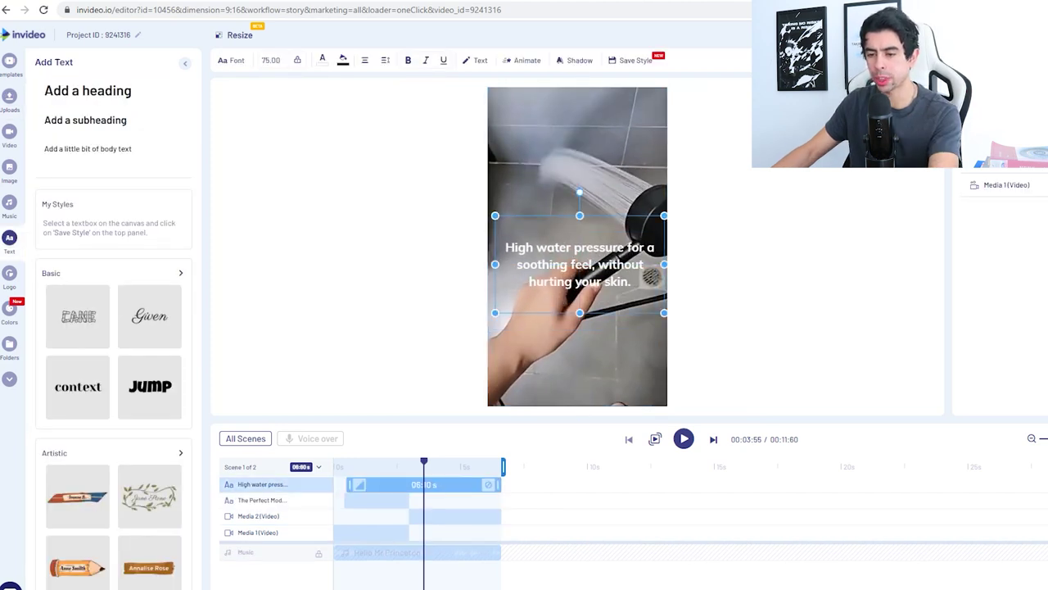
pyautogui.press('Escape')
pyautogui.click(655, 439)
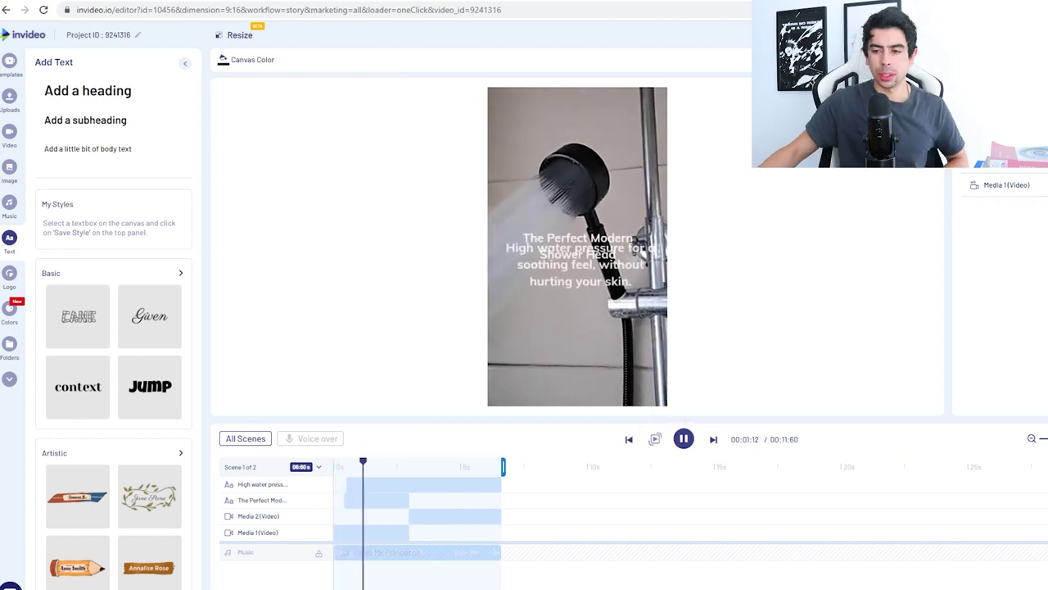
pyautogui.click(459, 484)
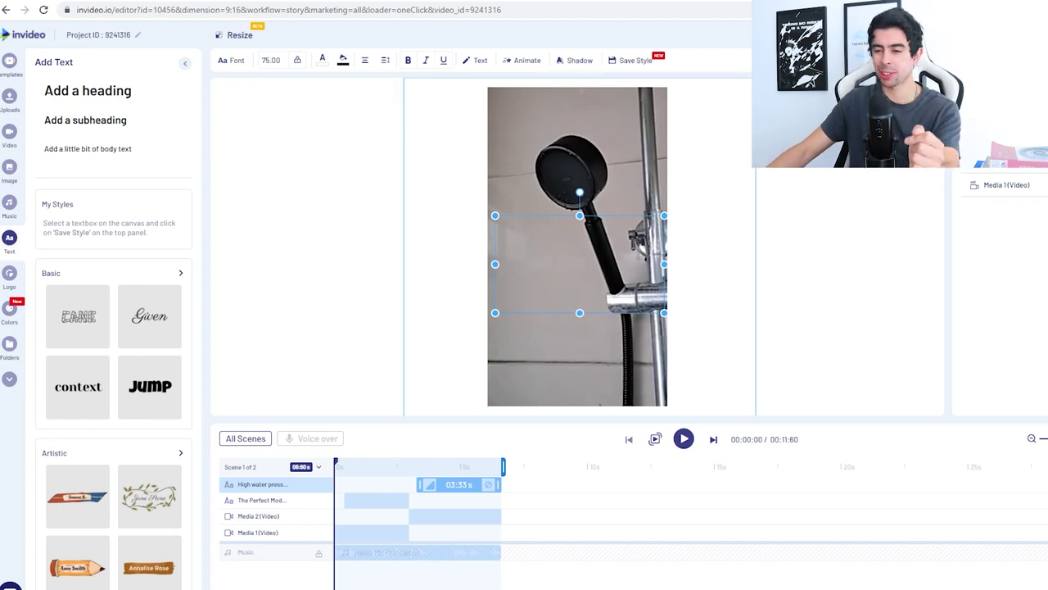
pyautogui.press('space')
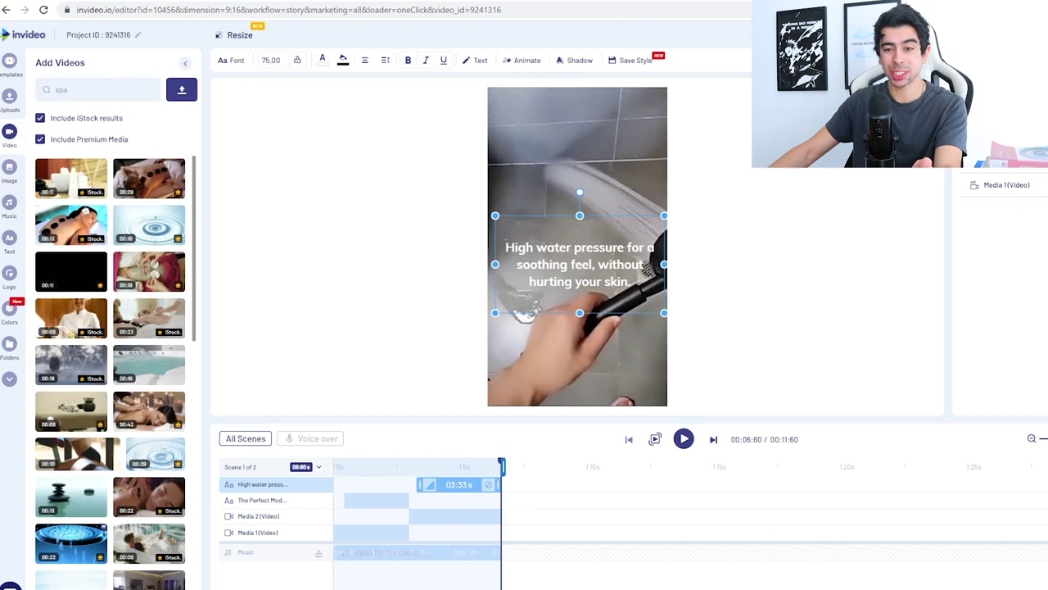
# Step: Search stock videos for 'shower' and add the hair-washing clip as Media 3
pyautogui.hotkey('ctrl', 'a')
pyautogui.write('shower')
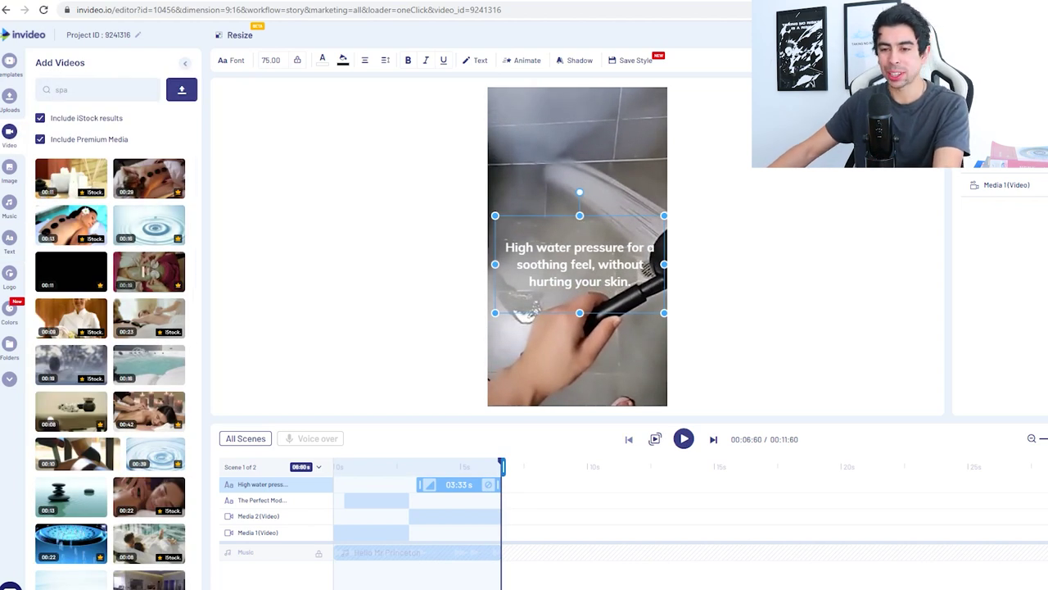
pyautogui.scroll(-2, 111, 368)
pyautogui.press('Return')
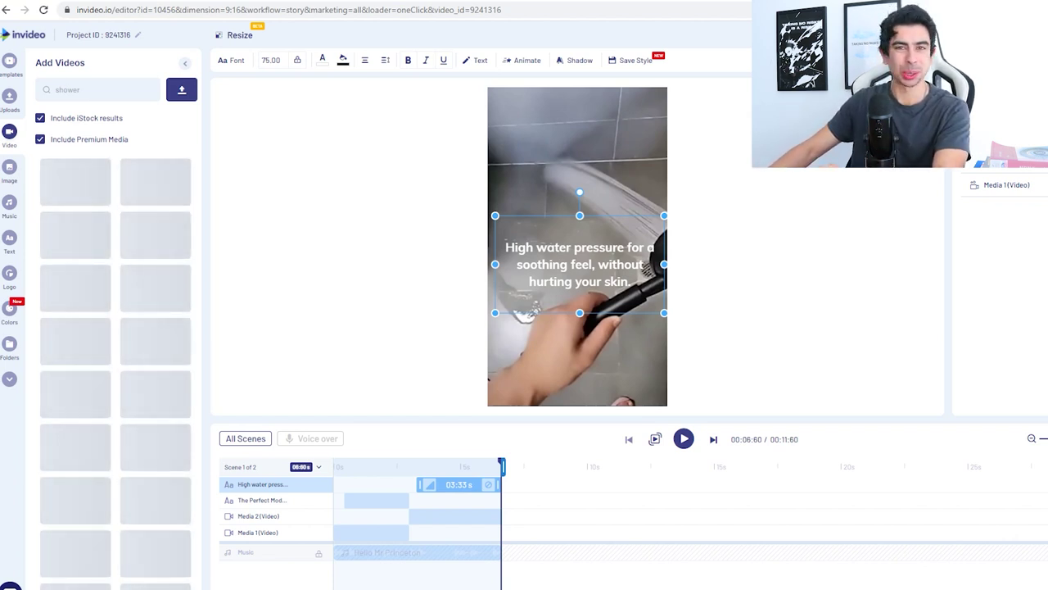
pyautogui.click(90, 320)
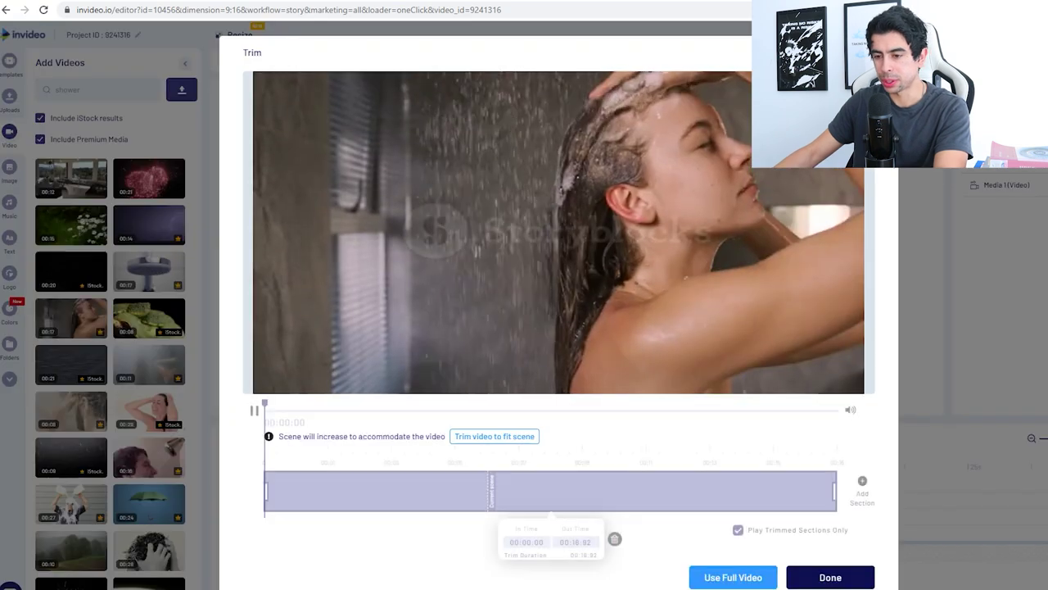
pyautogui.click(830, 576)
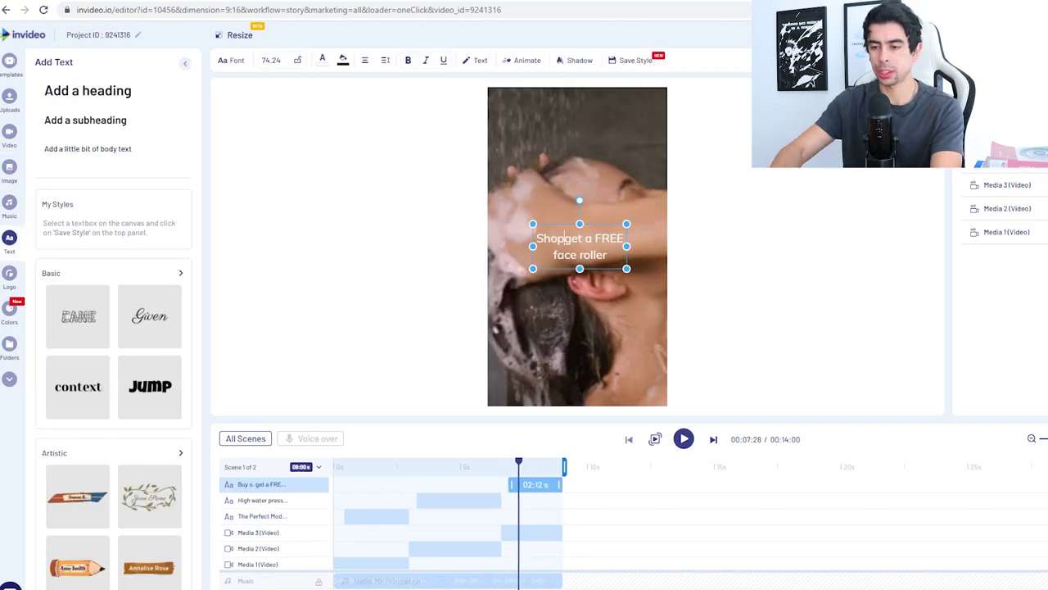
# Step: Complete the caption as 'Shop now and get a FREE face roller' and preview the ad
pyautogui.write('now and ge')
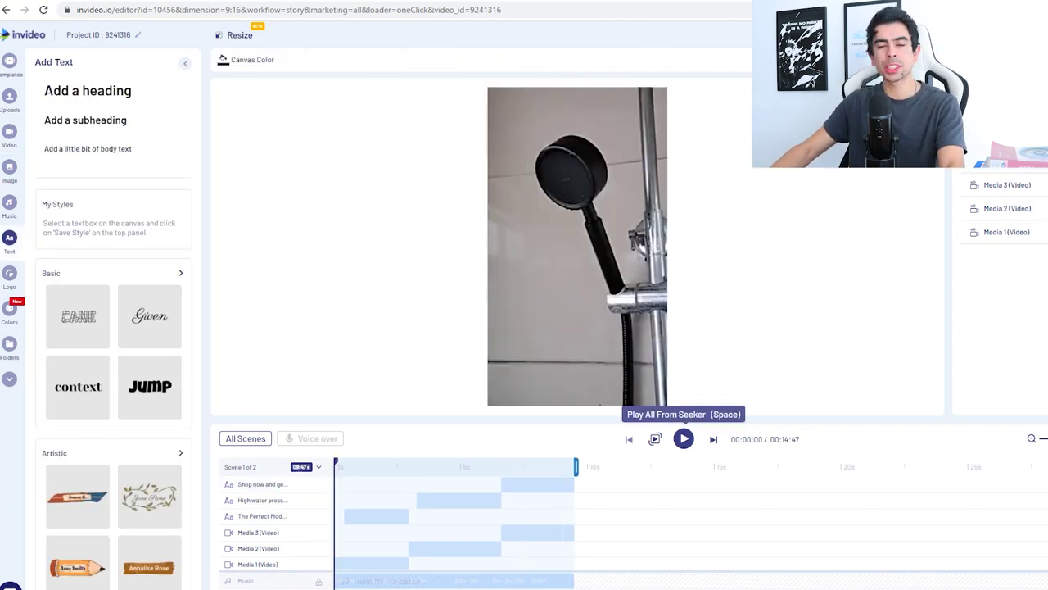
pyautogui.click(684, 439)
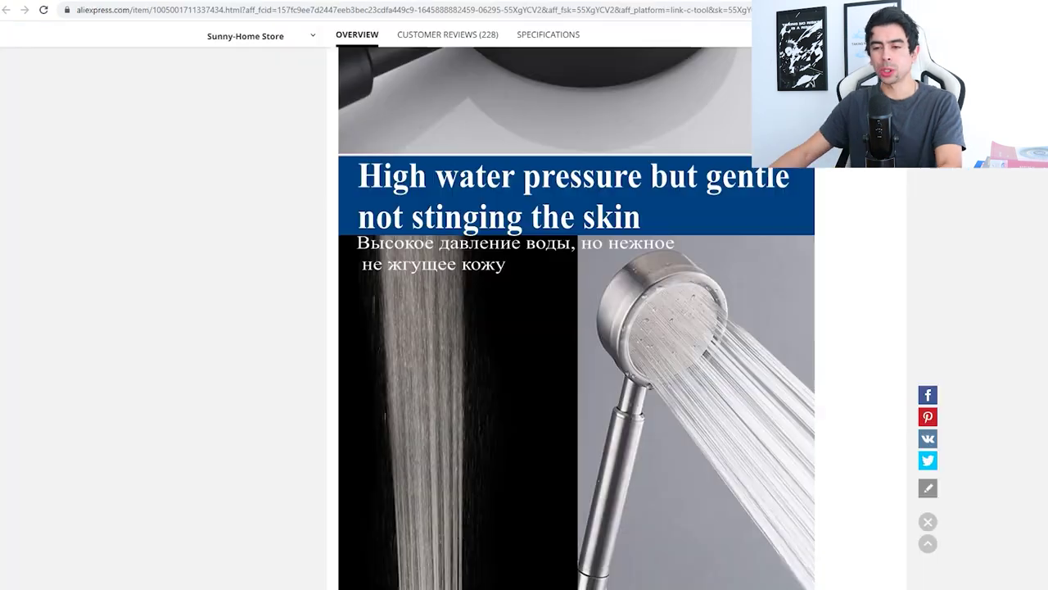
# Step: Search AliExpress for 'face roller' and browse the jade and rose quartz results
pyautogui.scroll(10, 576, 318)
pyautogui.scroll(10, 524, 328)
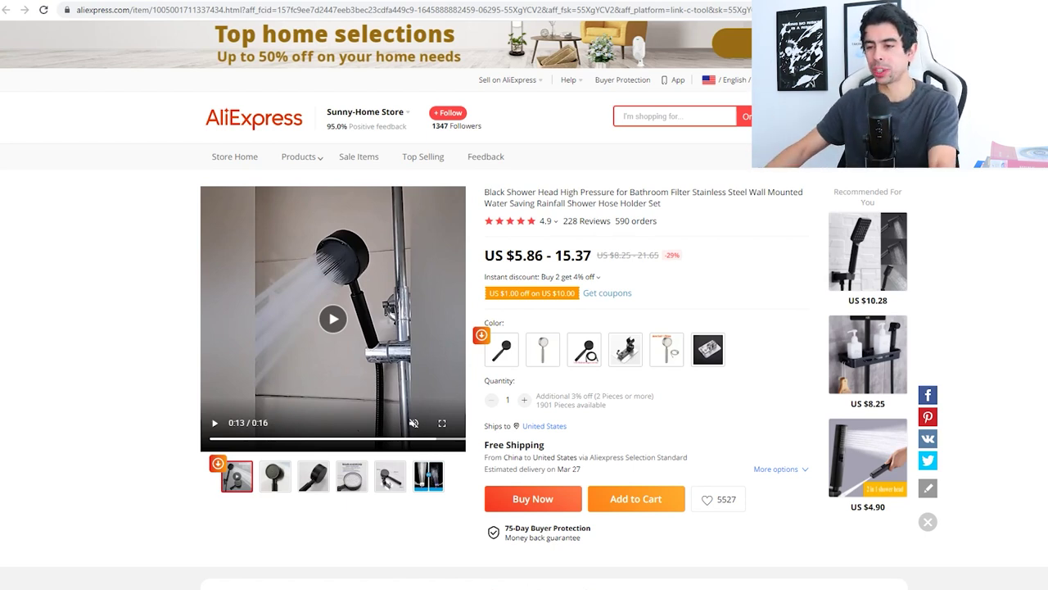
pyautogui.write('face roller')
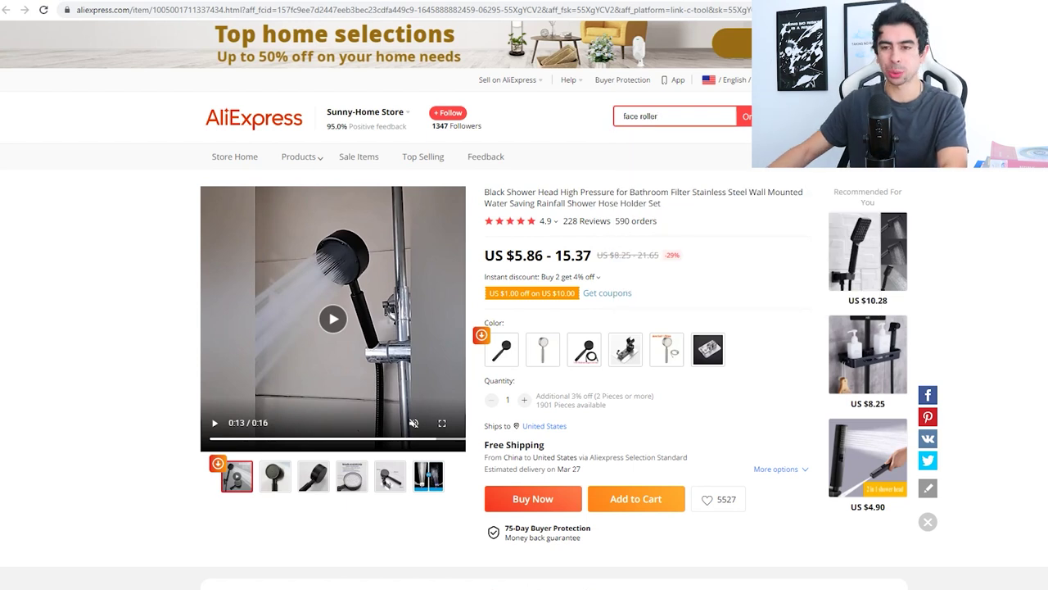
pyautogui.press('Return')
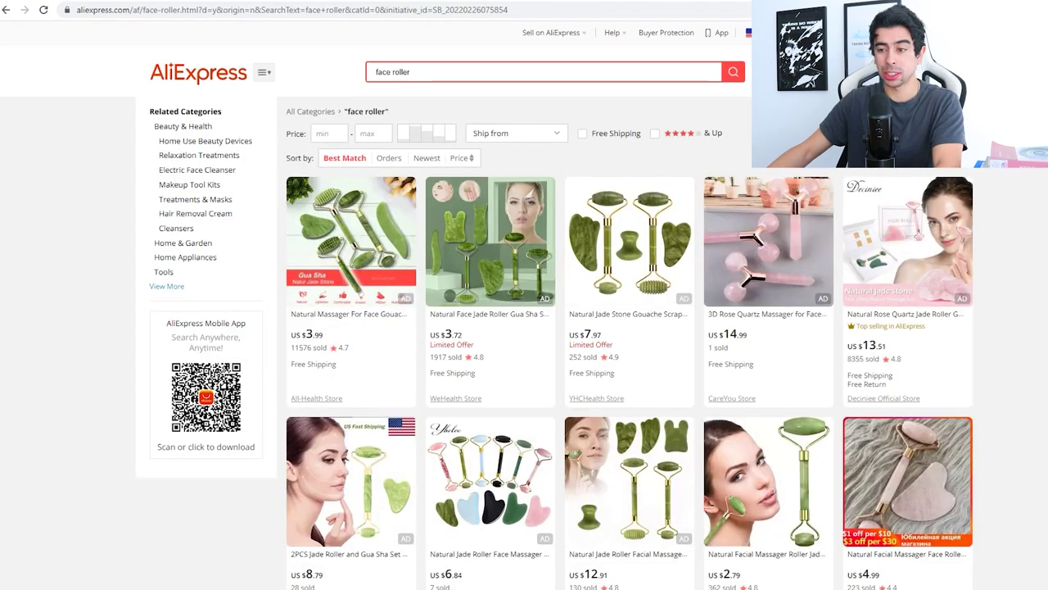
pyautogui.scroll(-2, 629, 369)
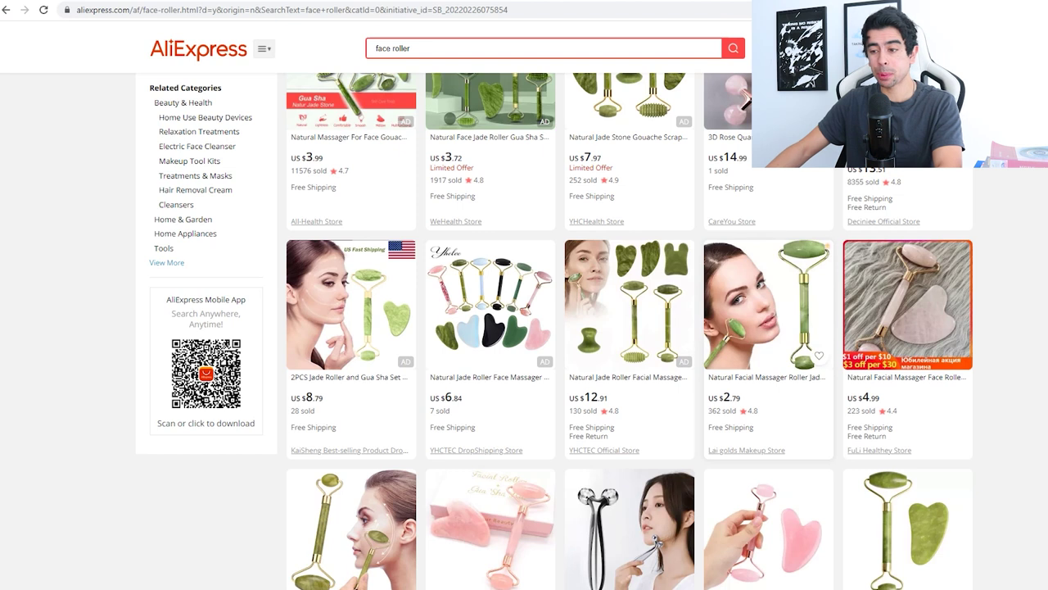
pyautogui.scroll(-2, 629, 331)
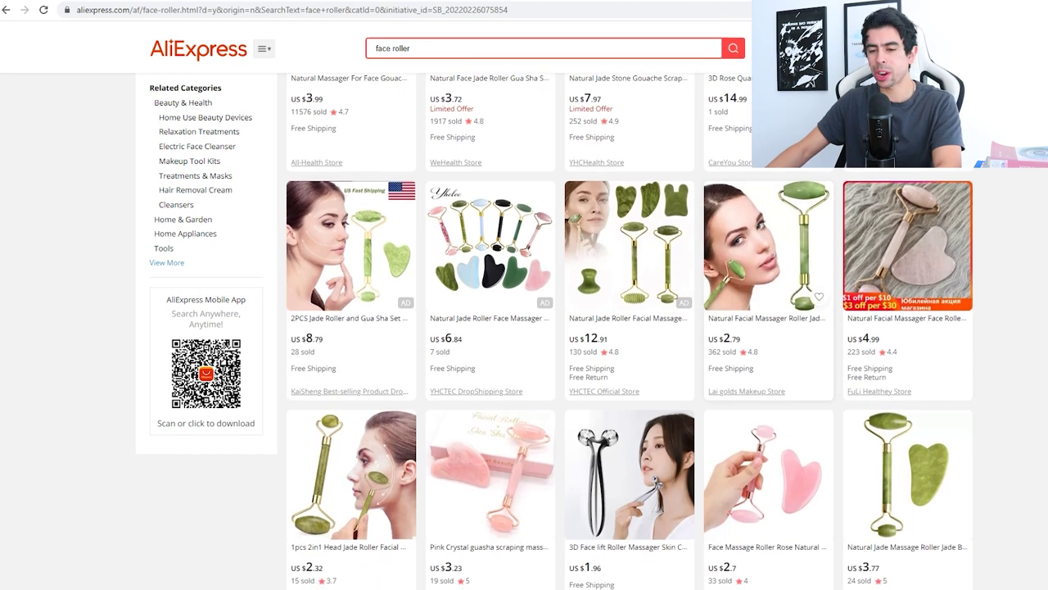
pyautogui.scroll(-1, 629, 331)
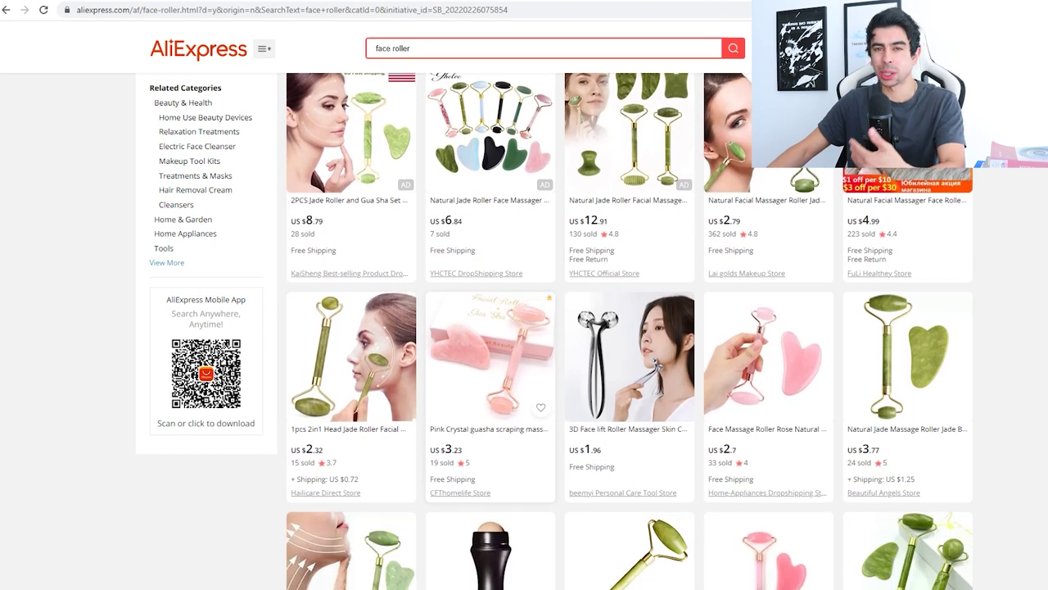